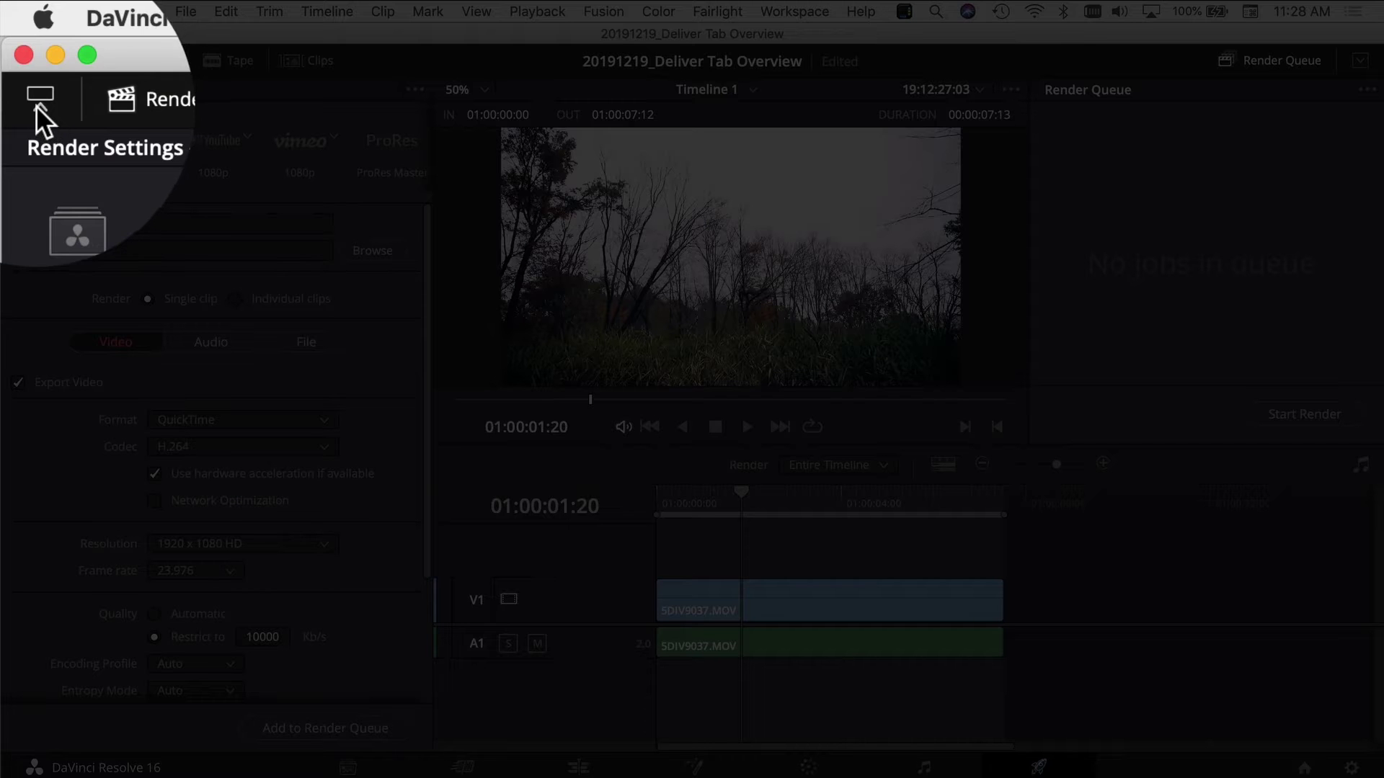
# Hide and restore the render settings panel twice, leaving it fully shown
pyautogui.click(25, 58)
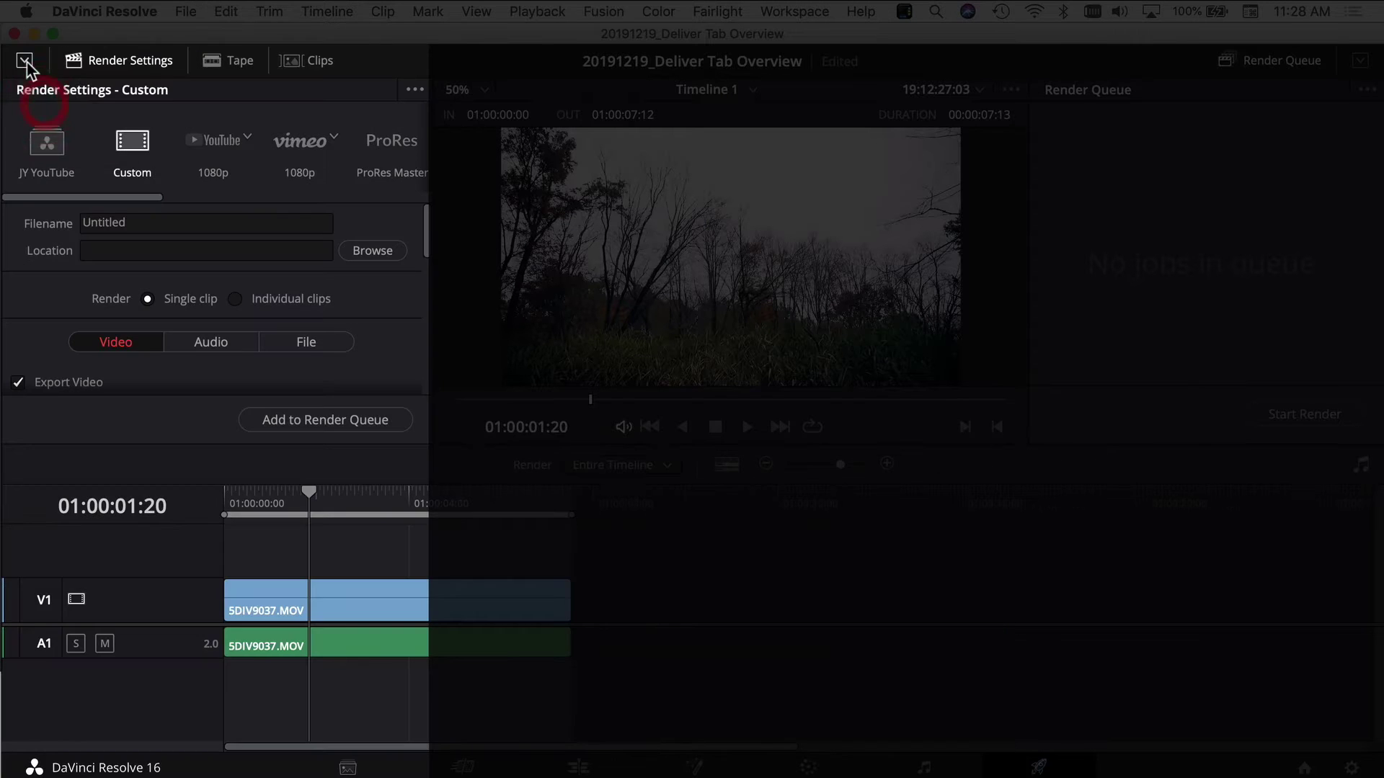
pyautogui.click(24, 58)
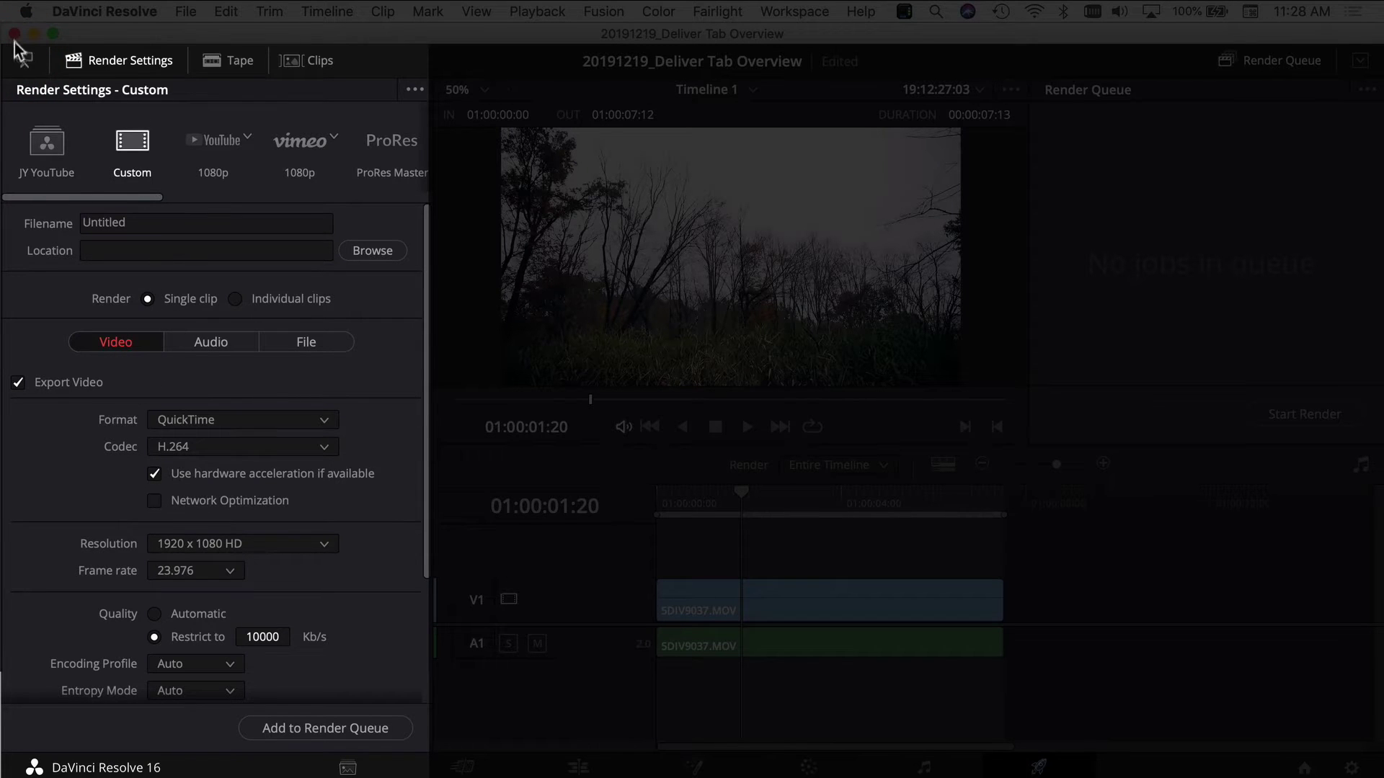
pyautogui.click(24, 59)
pyautogui.click(25, 60)
# Try tape output, dismiss the missing hardware warning, toggle the clips strip, and collapse the render queue
pyautogui.click(229, 60)
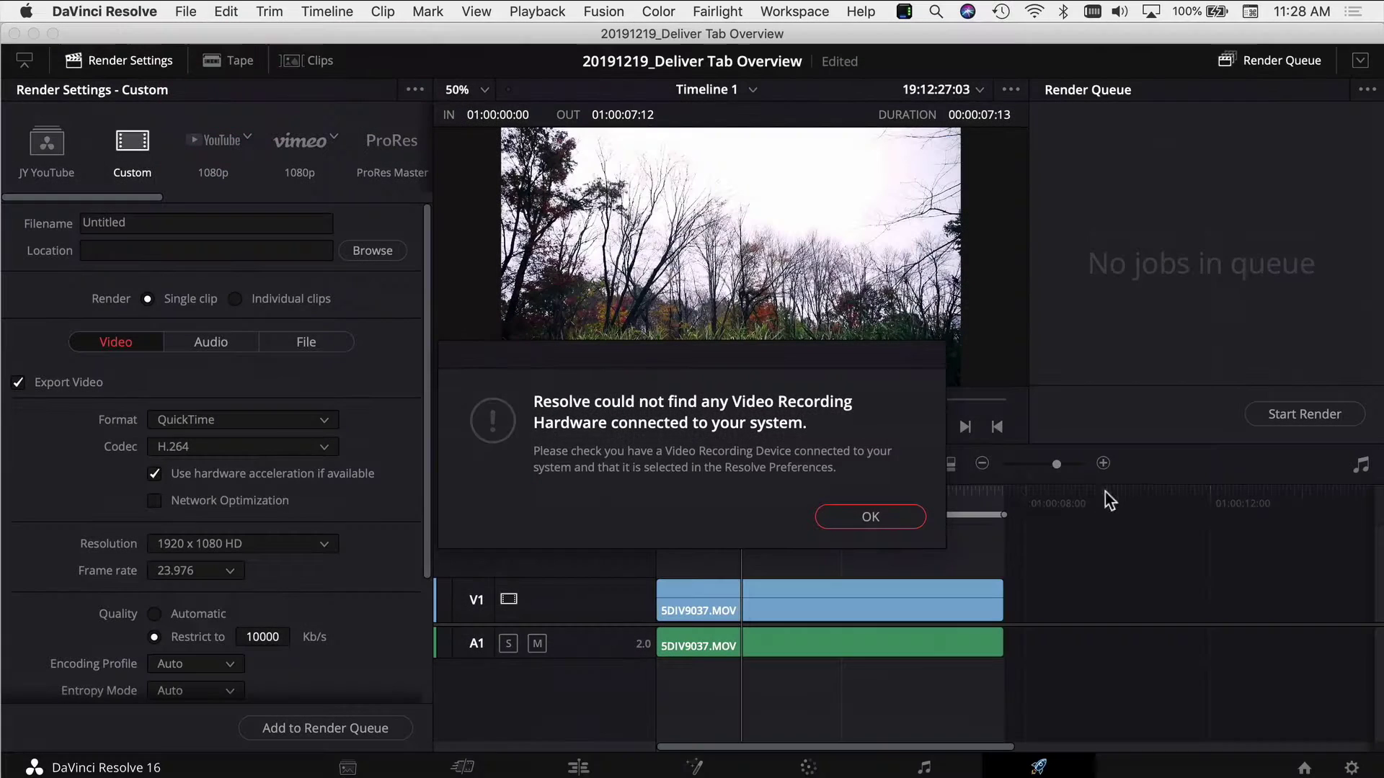
pyautogui.click(870, 517)
pyautogui.click(297, 60)
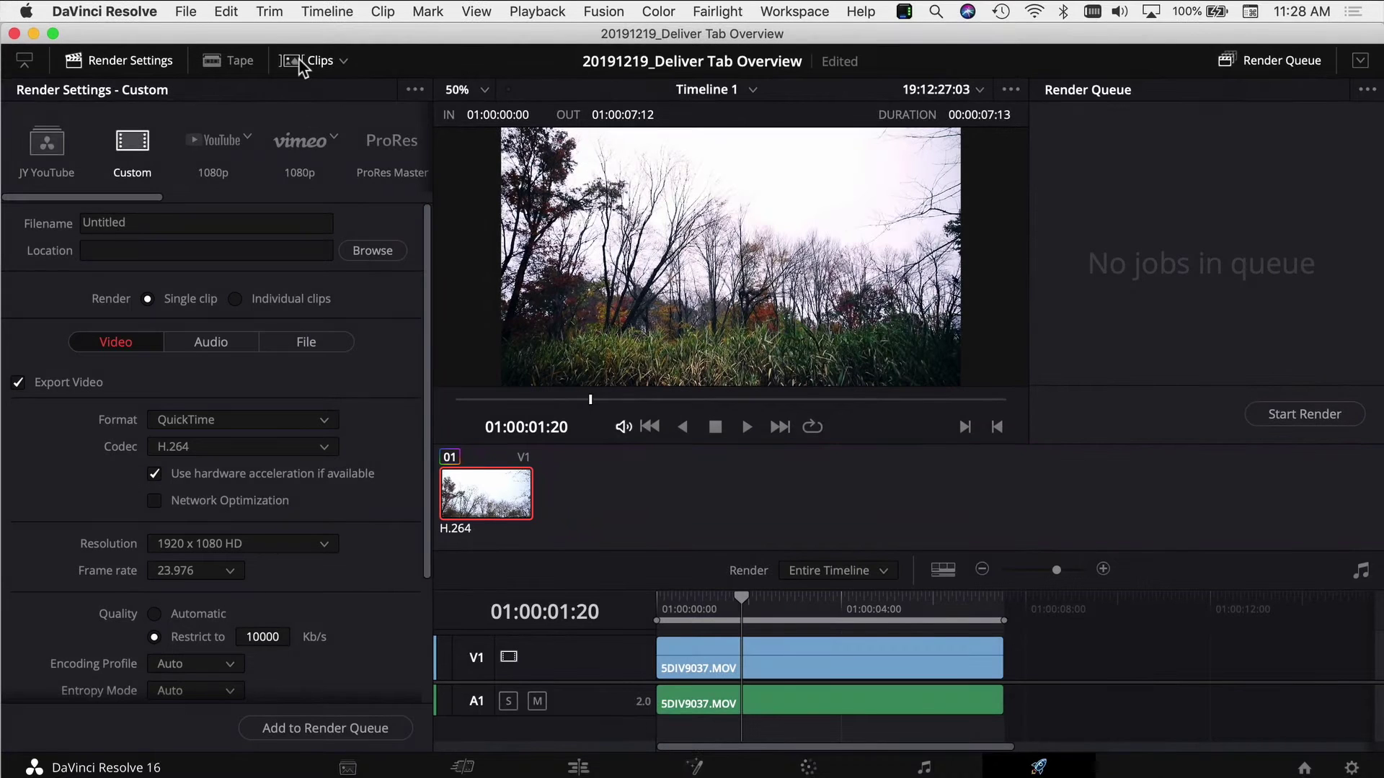
pyautogui.click(301, 64)
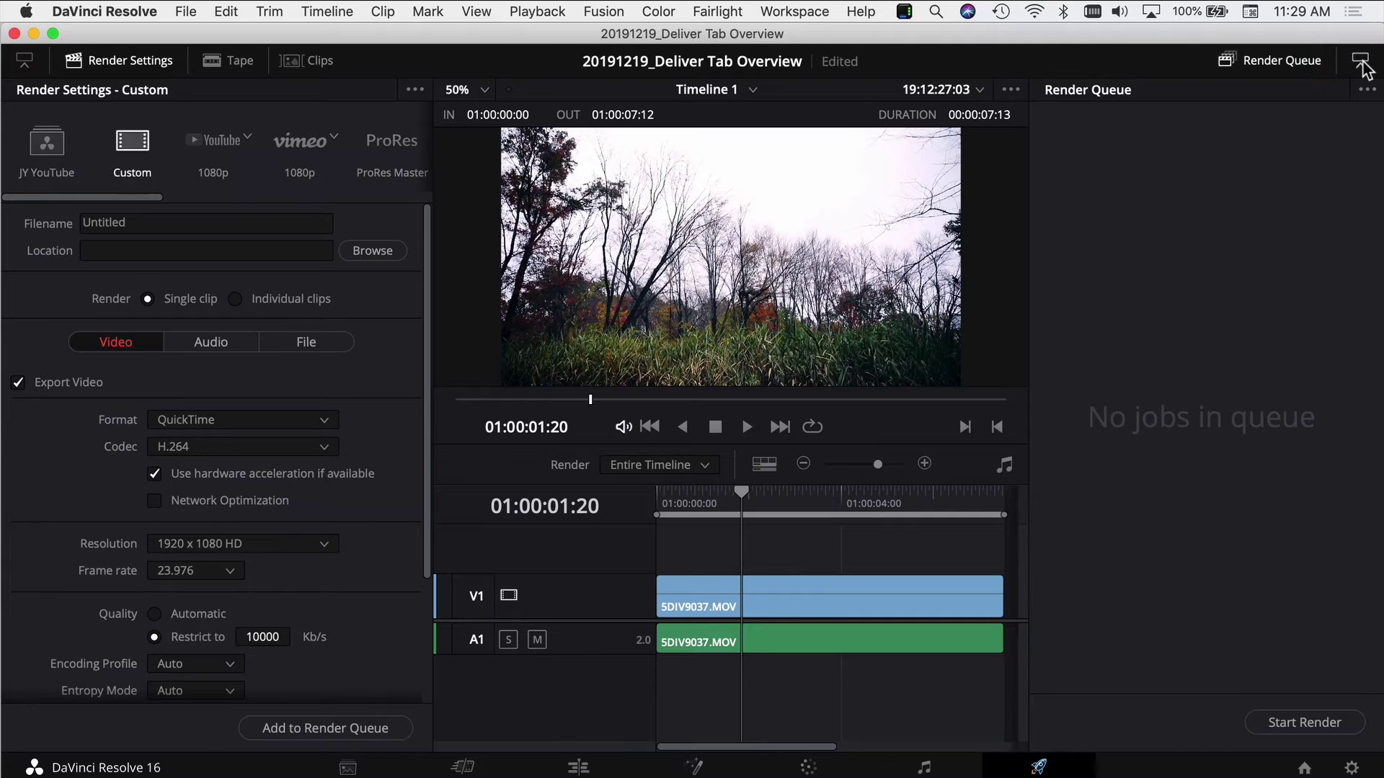
pyautogui.click(1362, 67)
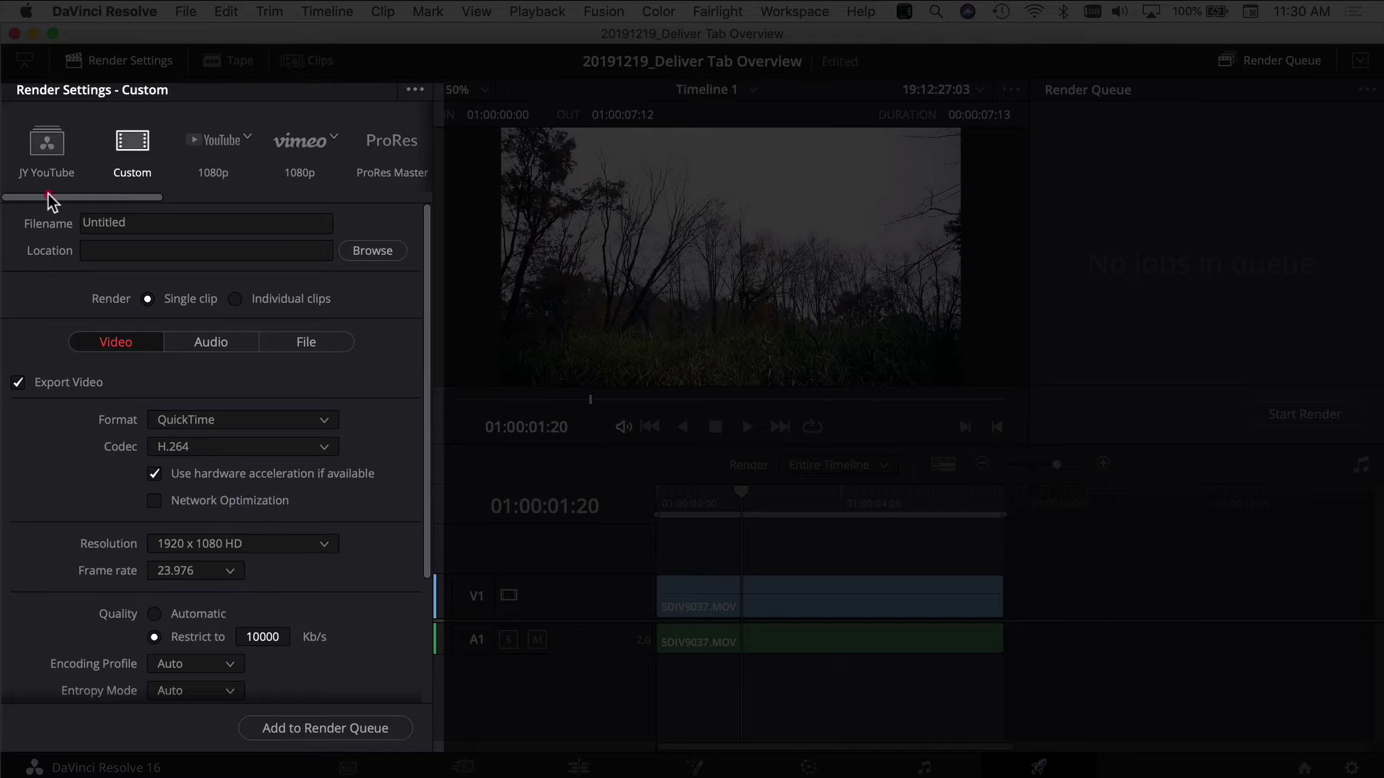
# Preview the YouTube 1080p and Vimeo 1080p render presets
pyautogui.moveTo(49, 194); pyautogui.dragTo(77, 202)
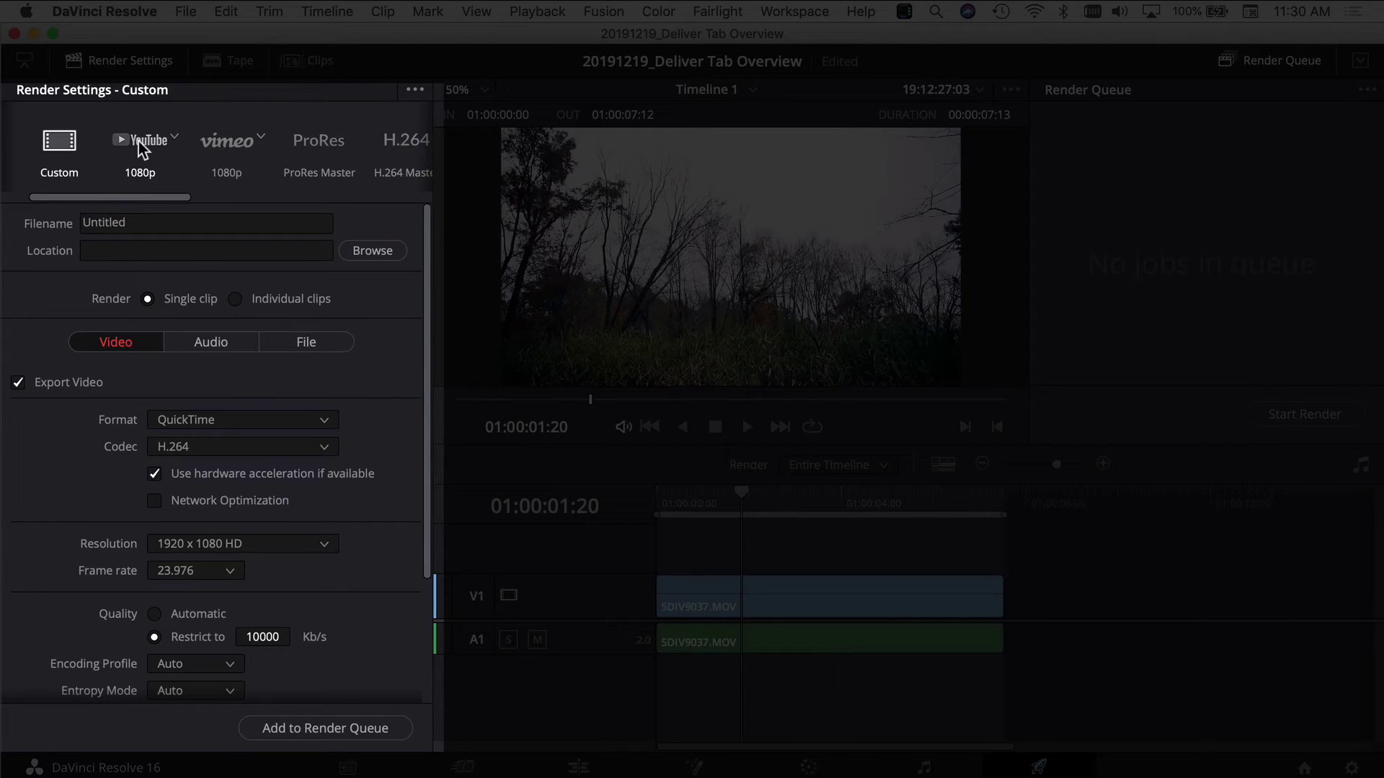
pyautogui.click(175, 137)
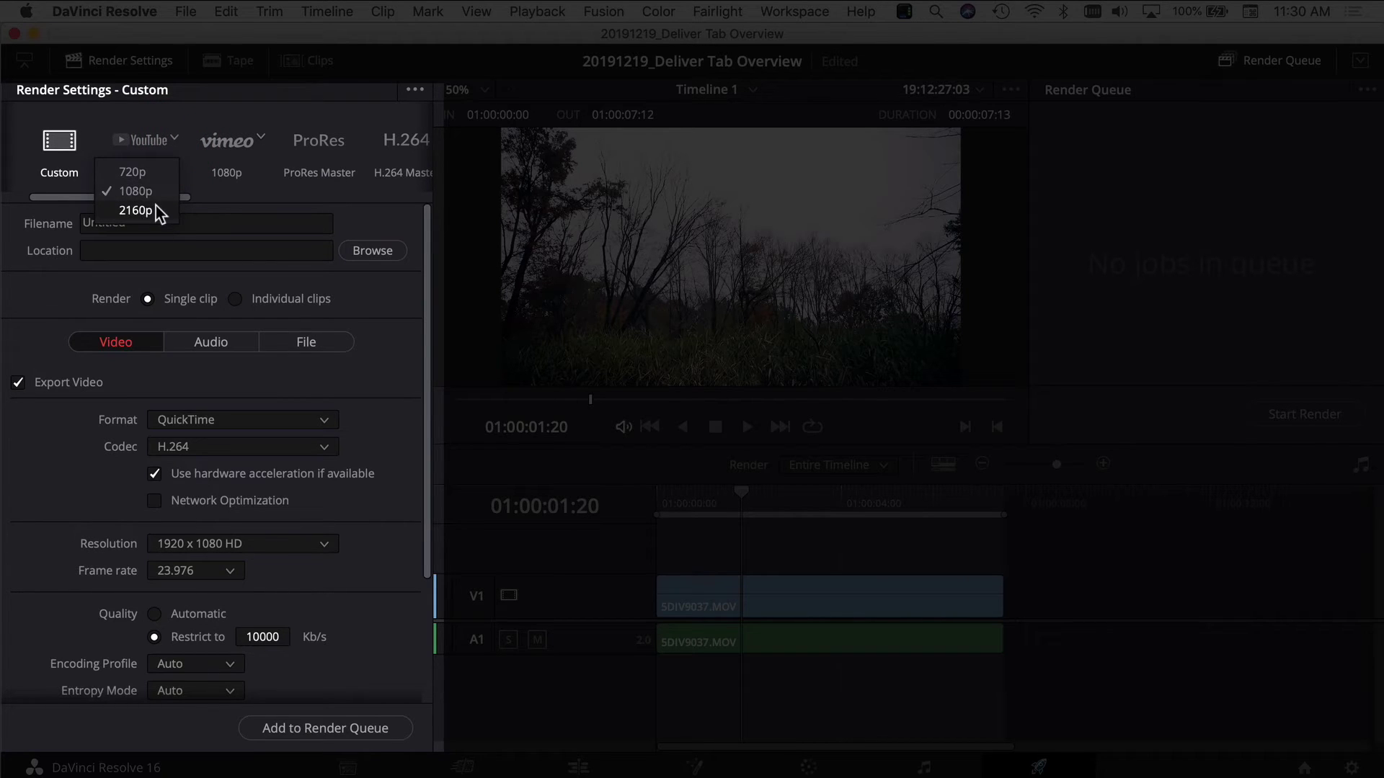
pyautogui.click(141, 191)
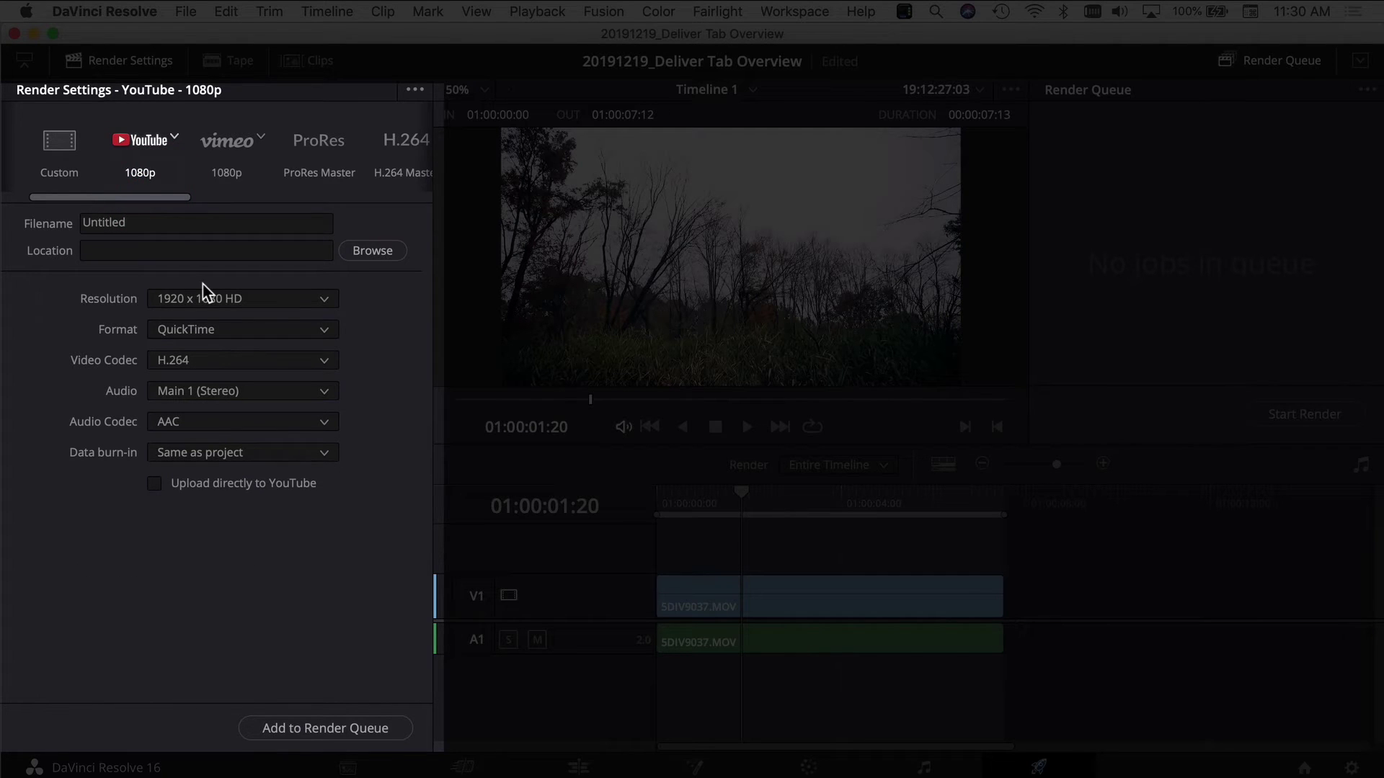
pyautogui.click(255, 136)
pyautogui.click(150, 196)
# Preview the ProRes Master preset, then return to the Custom preset
pyautogui.moveTo(149, 196); pyautogui.dragTo(225, 198)
pyautogui.click(132, 164)
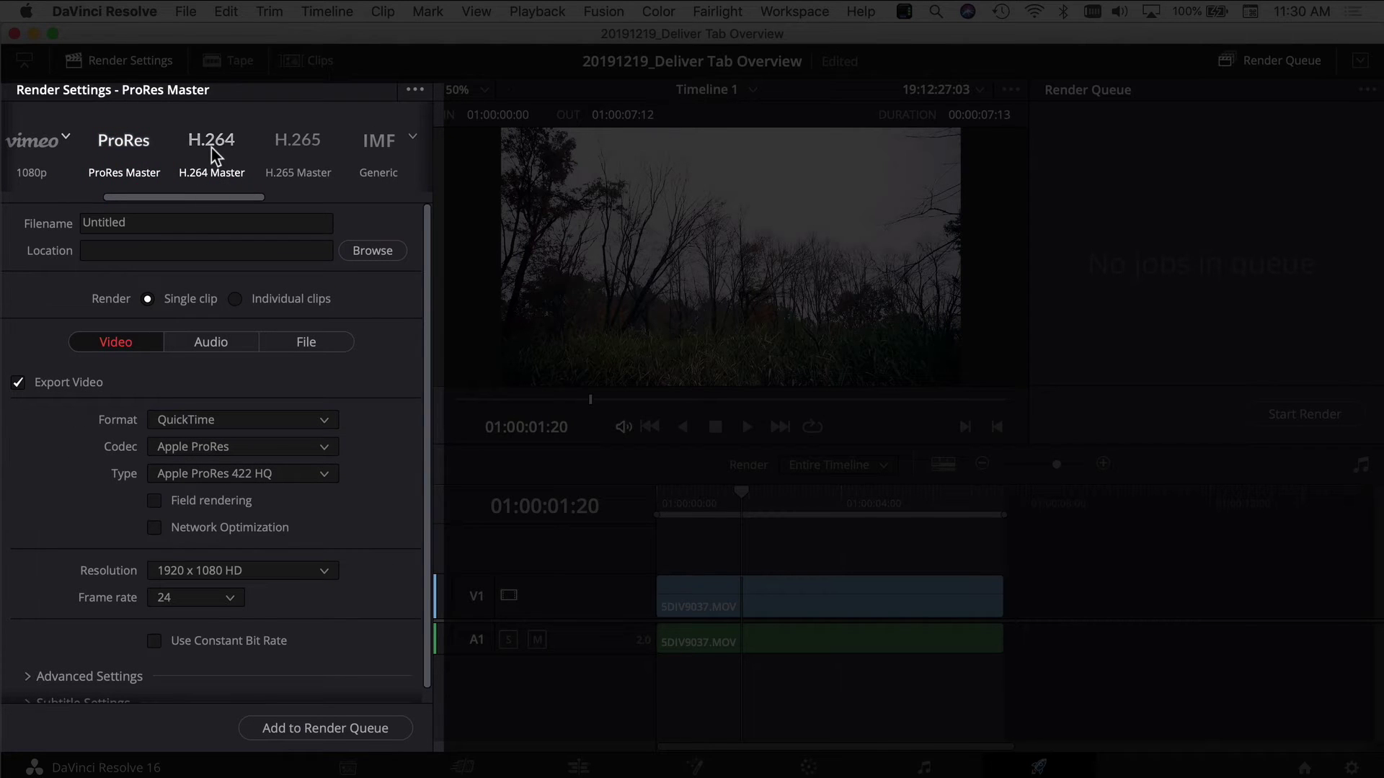
pyautogui.moveTo(258, 209); pyautogui.dragTo(338, 213)
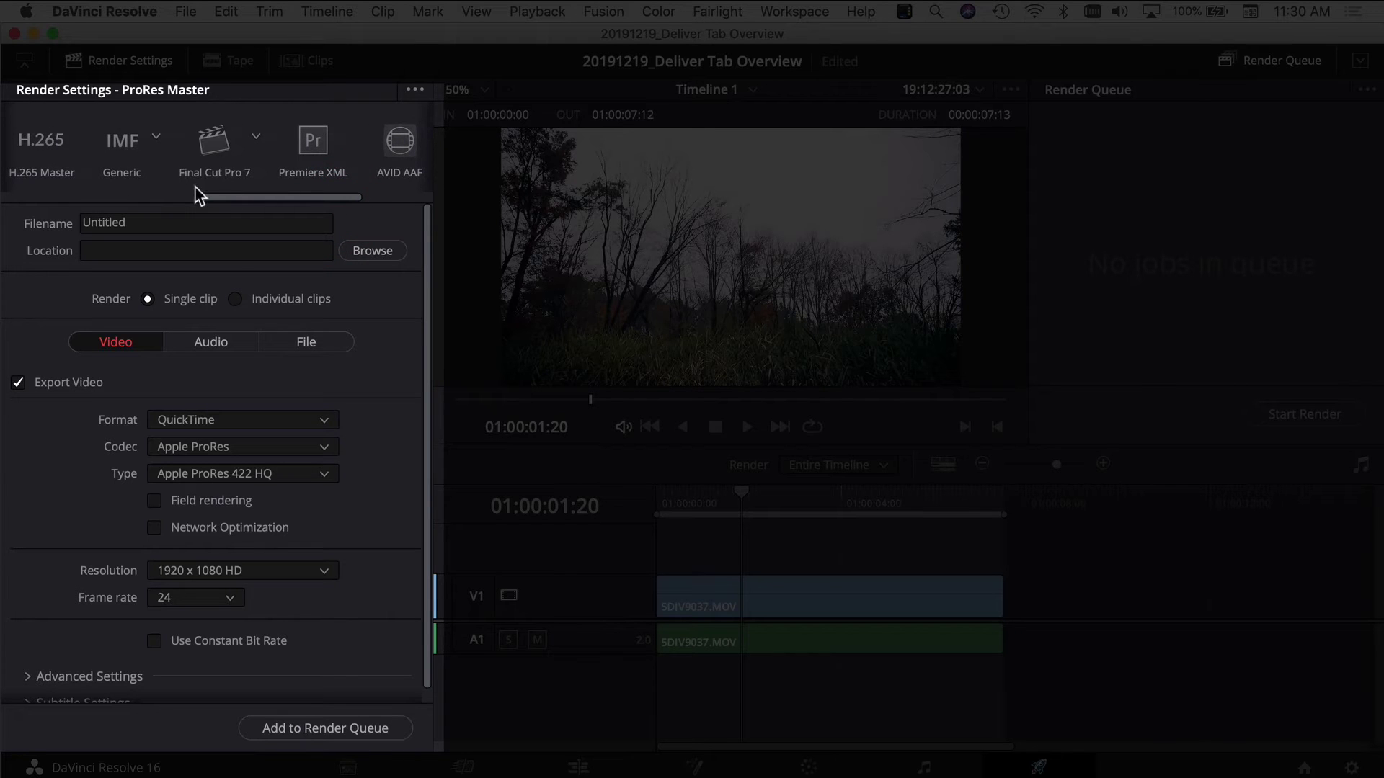
pyautogui.moveTo(262, 204); pyautogui.dragTo(328, 207)
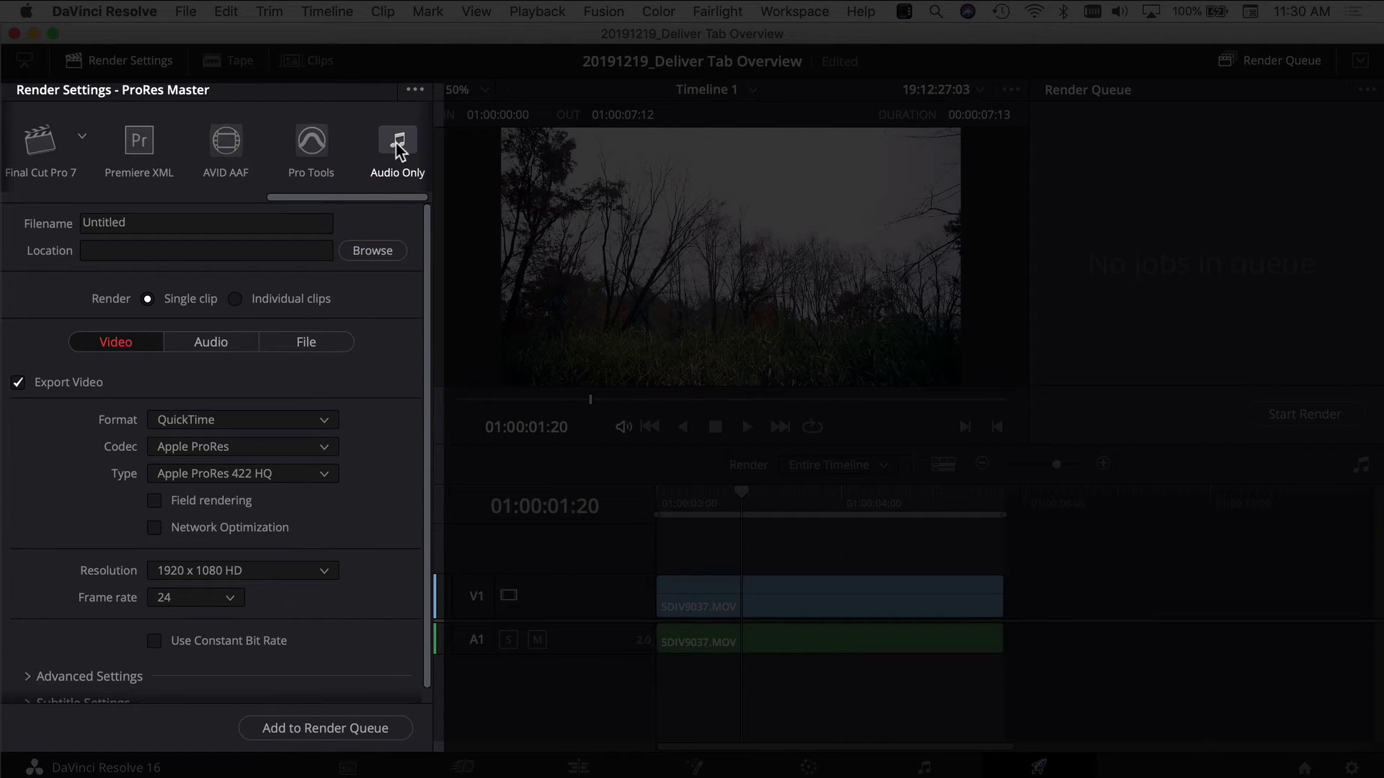
pyautogui.moveTo(387, 196); pyautogui.dragTo(144, 194)
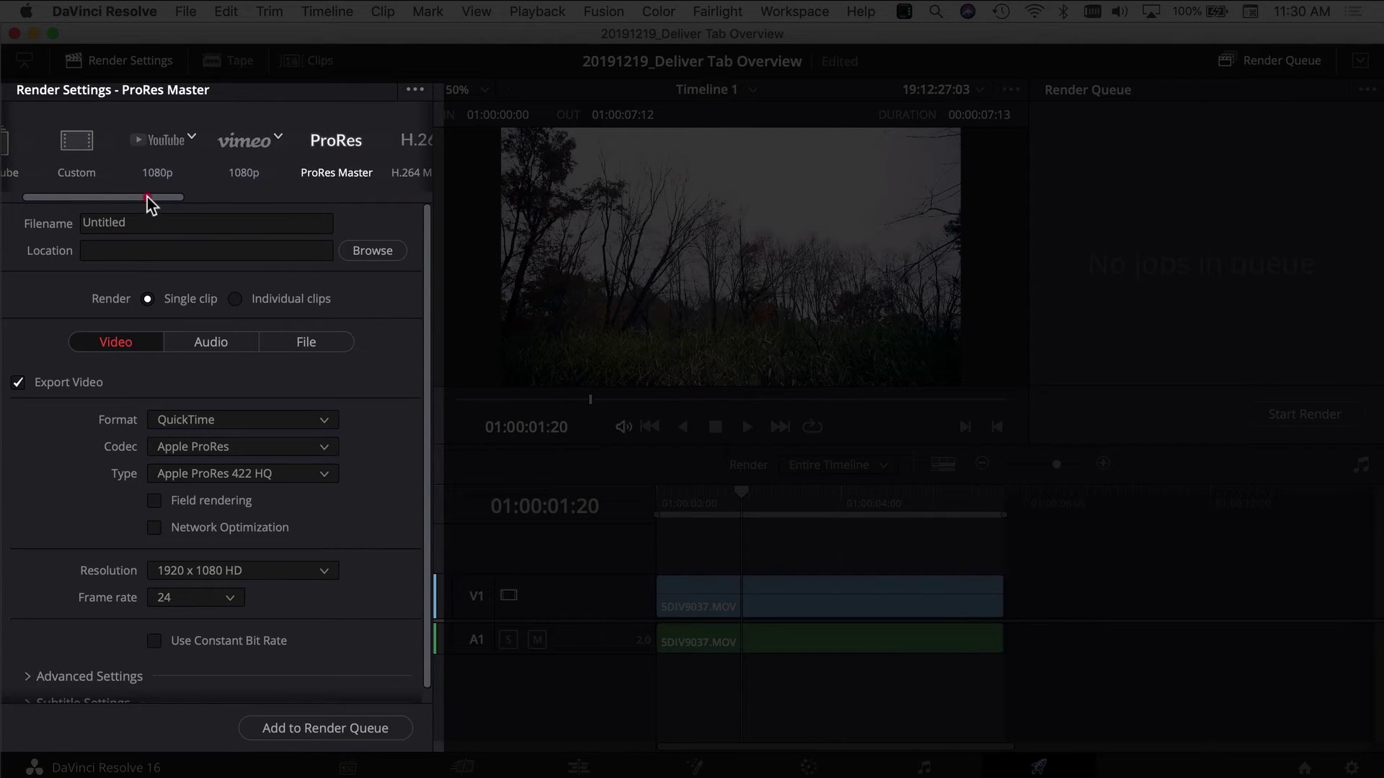
pyautogui.moveTo(147, 196); pyautogui.dragTo(115, 200)
pyautogui.click(129, 171)
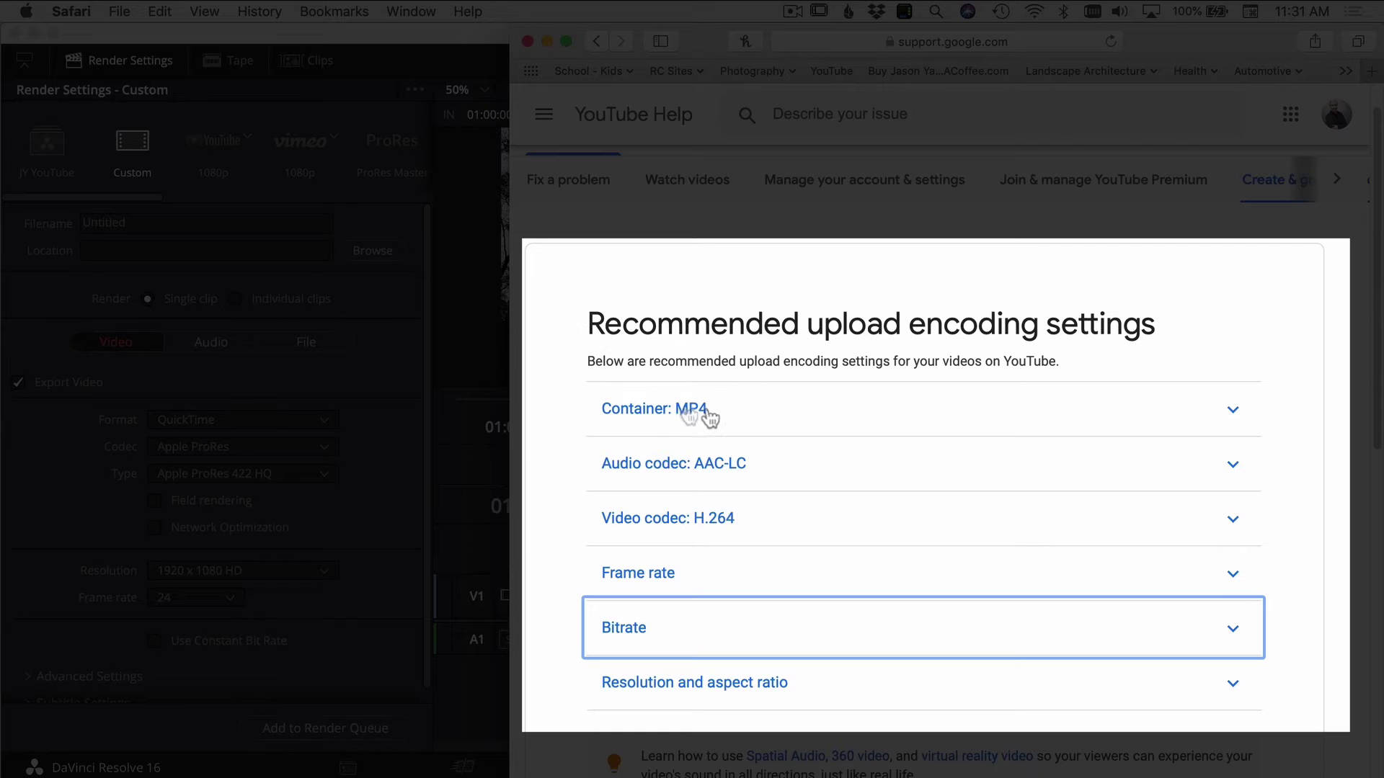
pyautogui.click(632, 413)
pyautogui.click(633, 414)
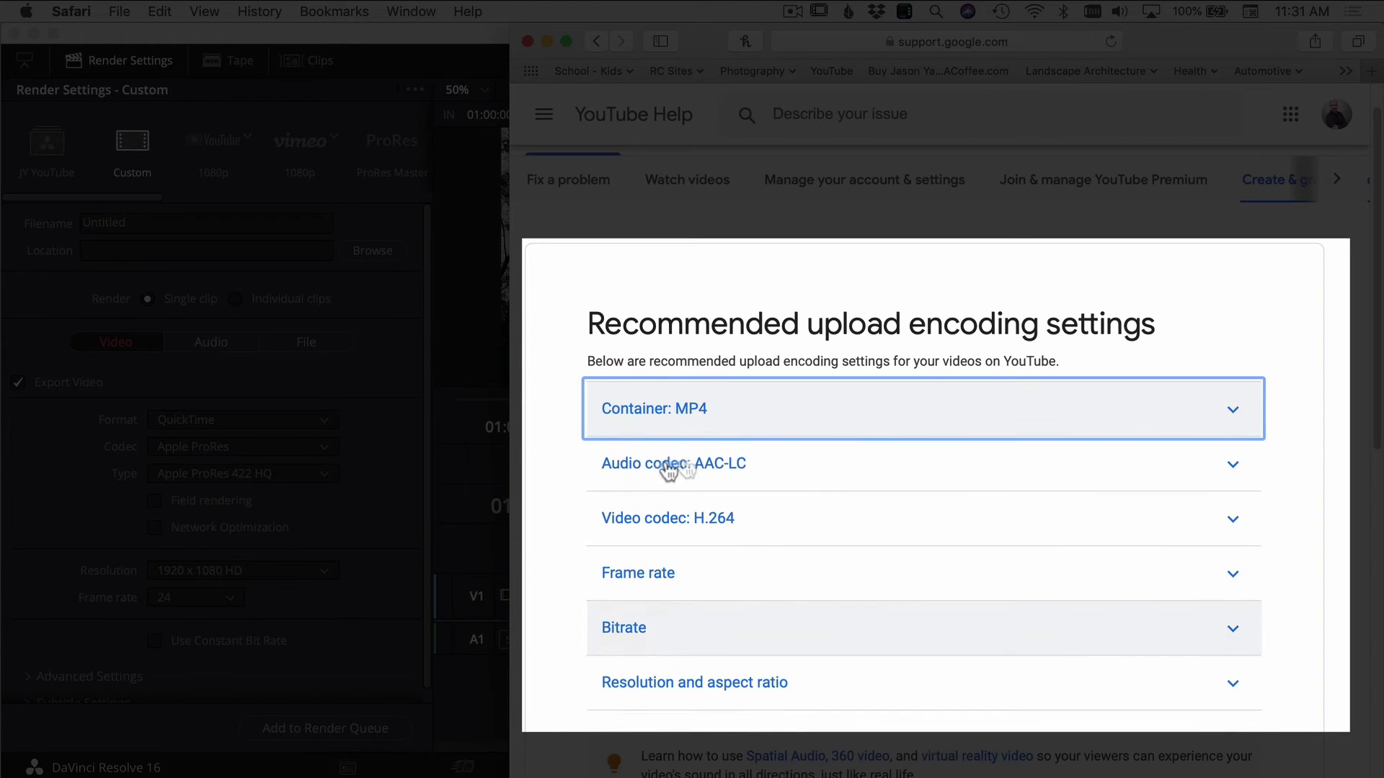
pyautogui.click(637, 472)
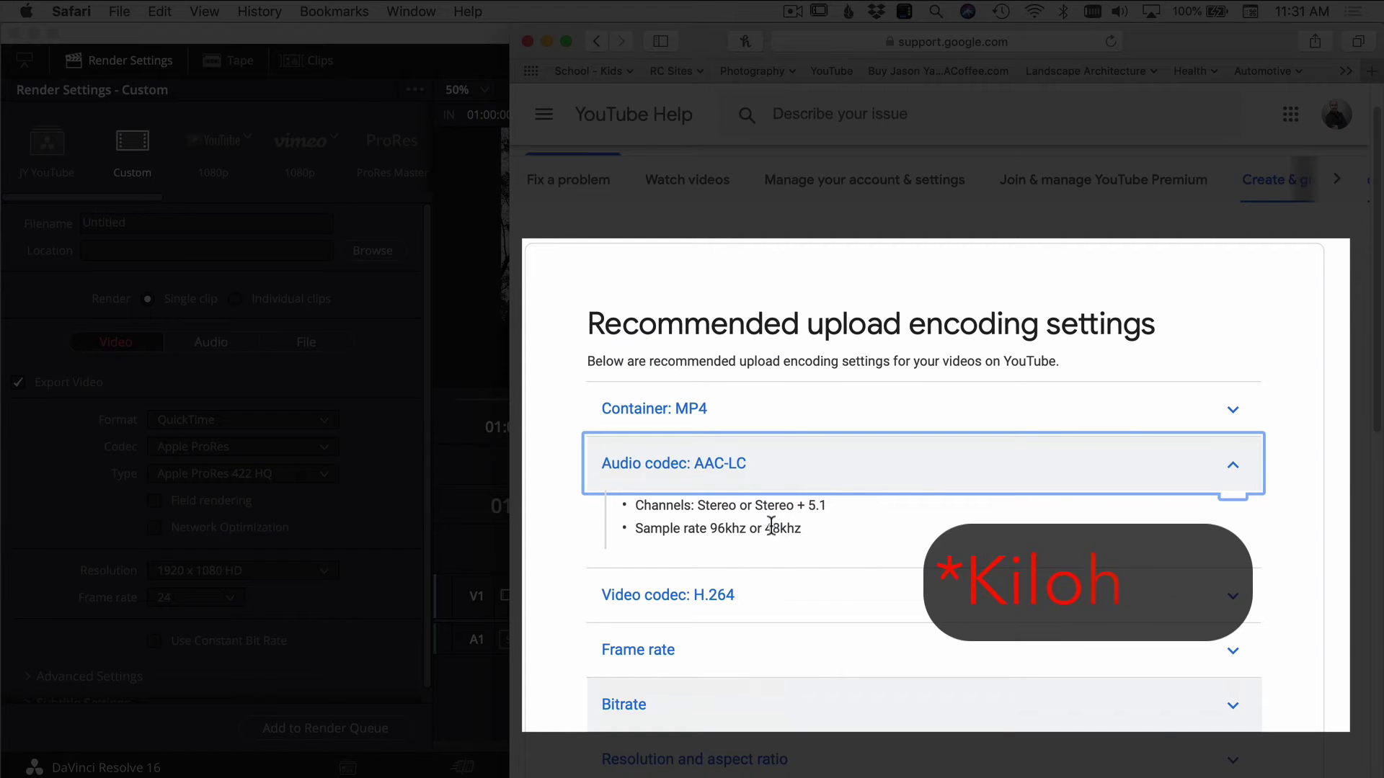
pyautogui.click(694, 465)
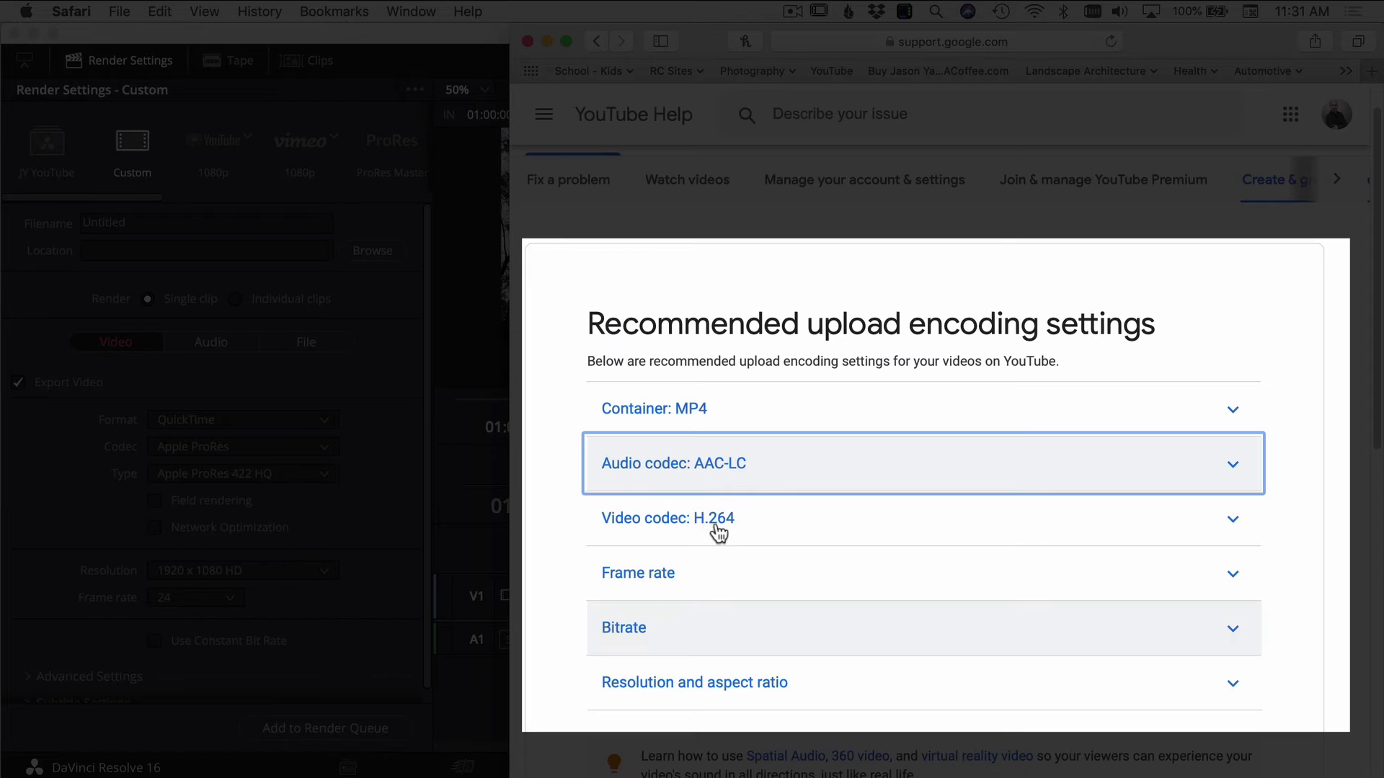
pyautogui.click(667, 581)
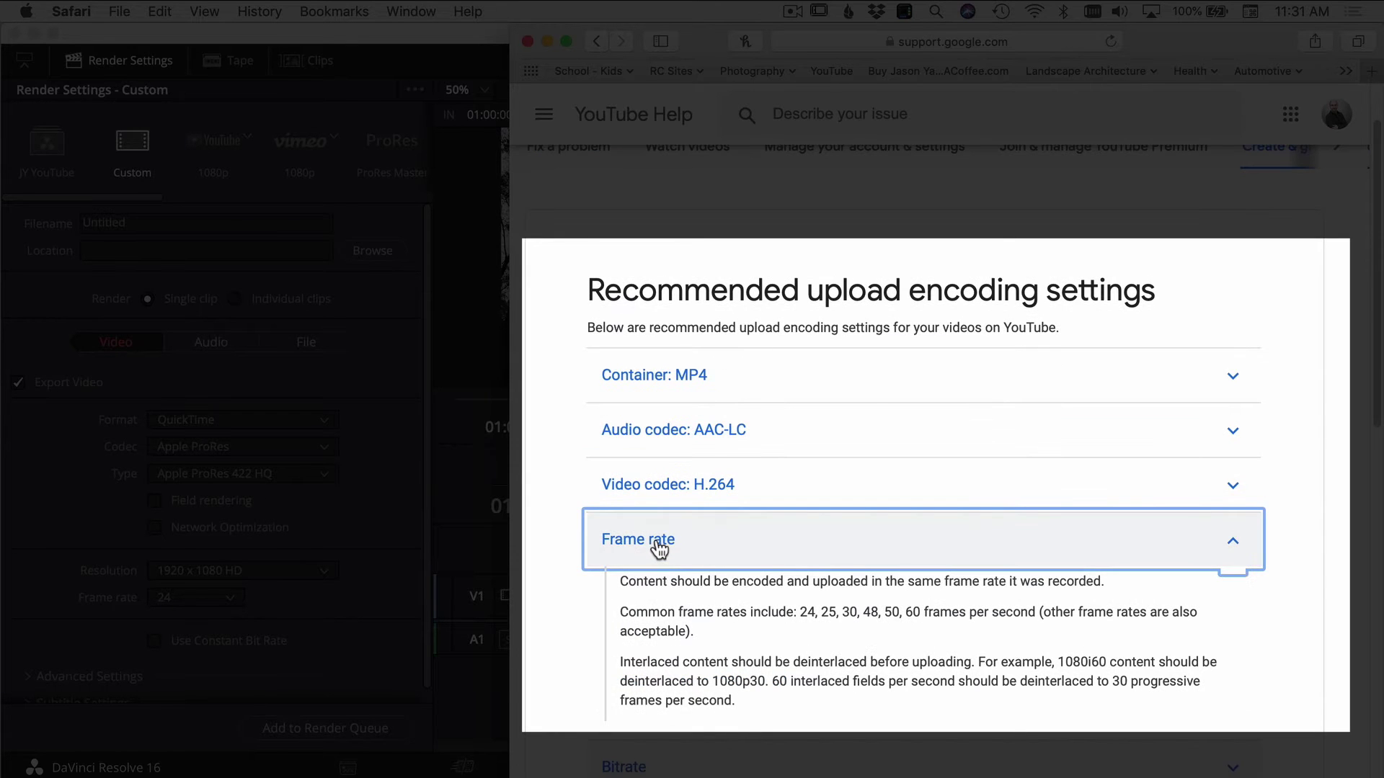
pyautogui.click(658, 542)
pyautogui.click(627, 592)
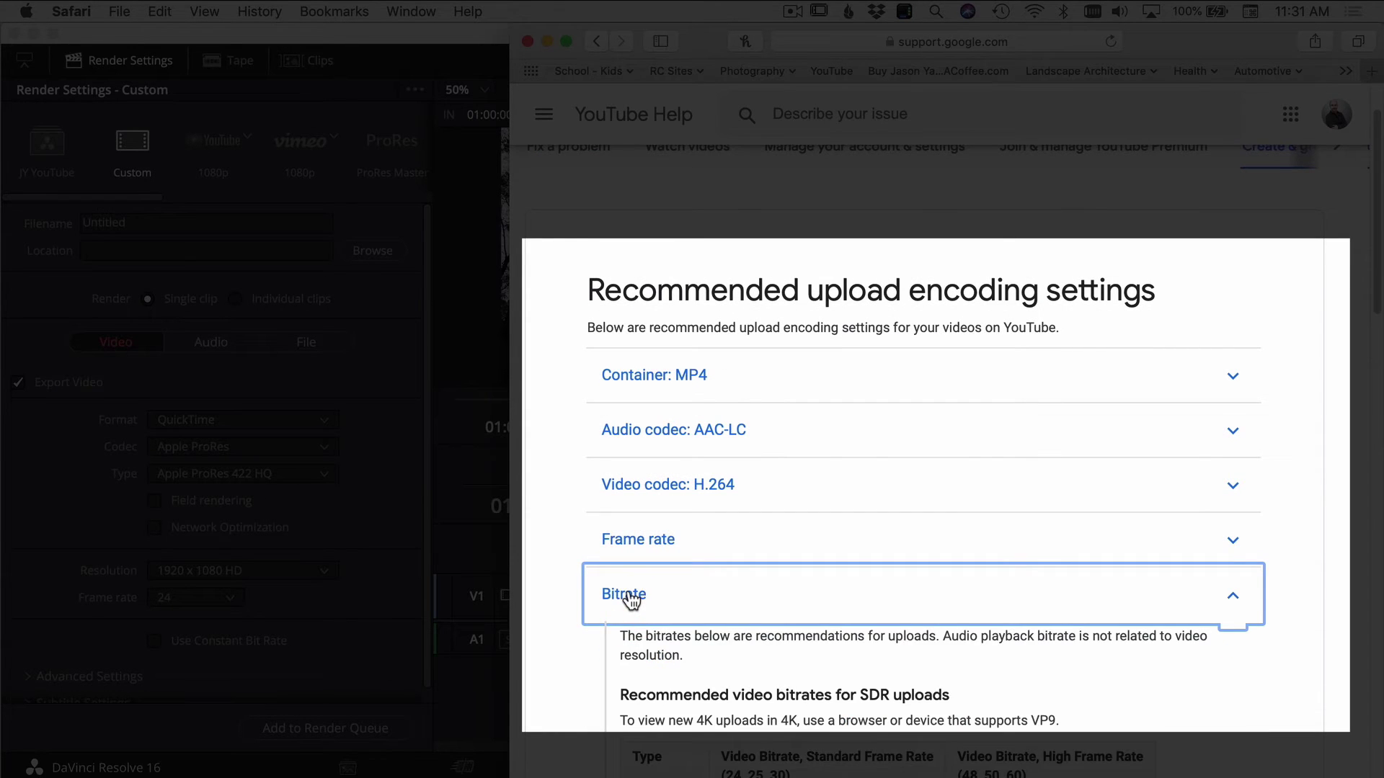
pyautogui.scroll(-5, 631, 598)
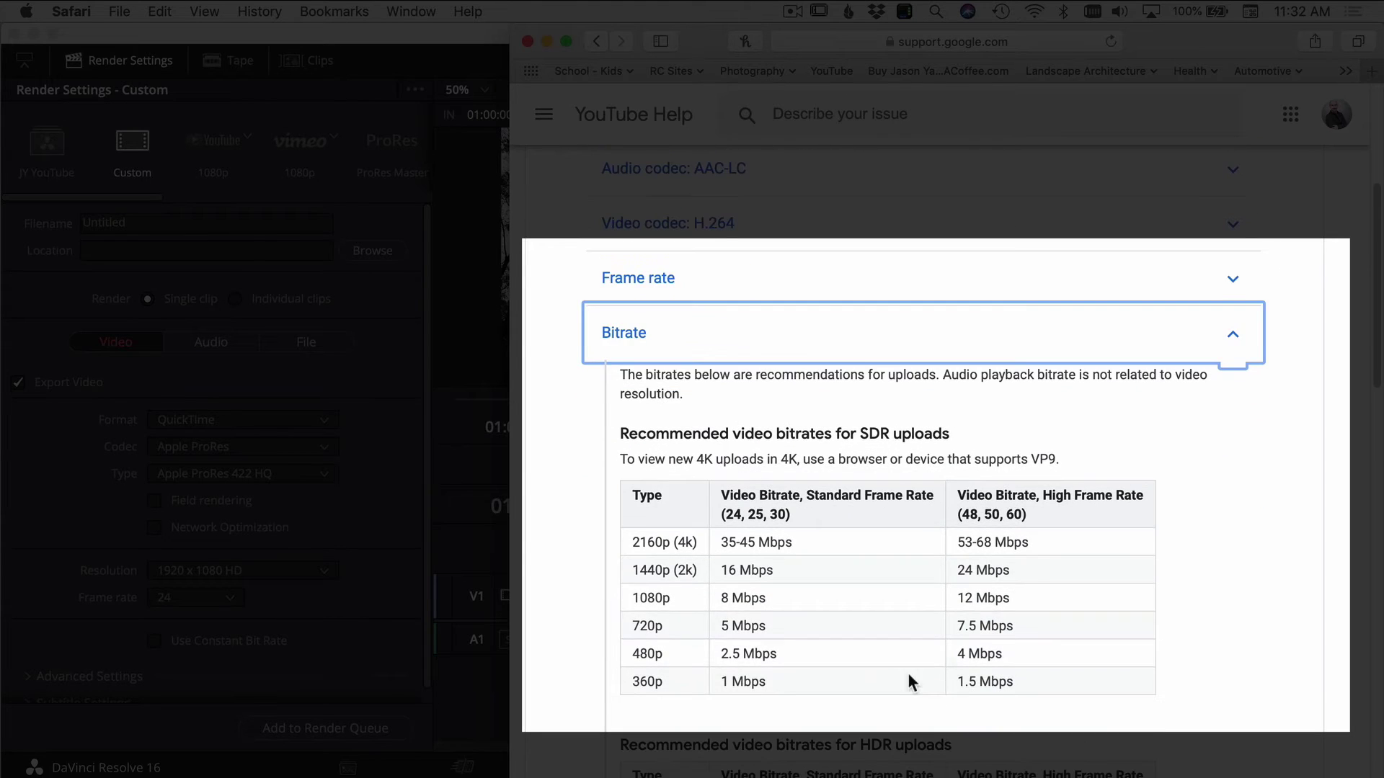
pyautogui.scroll(-3, 810, 589)
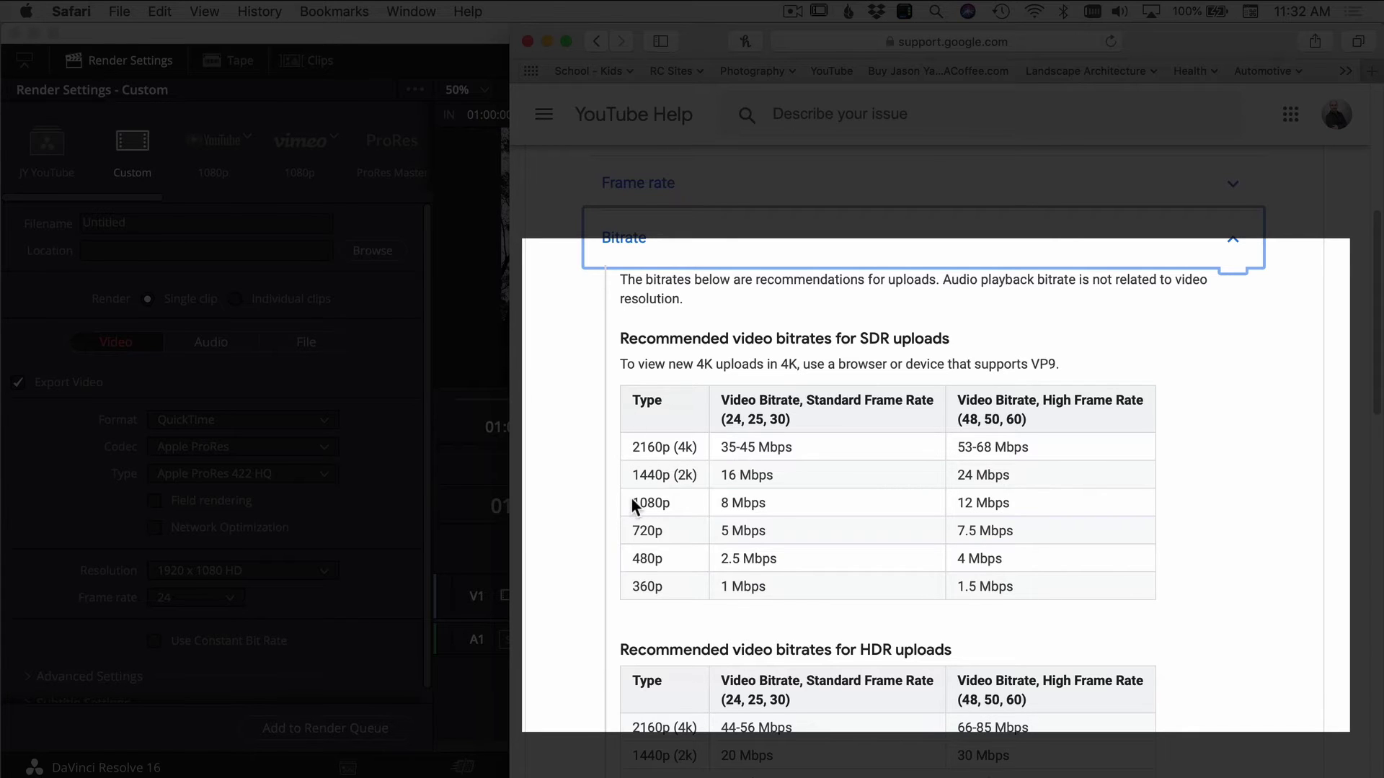
pyautogui.scroll(-5, 590, 514)
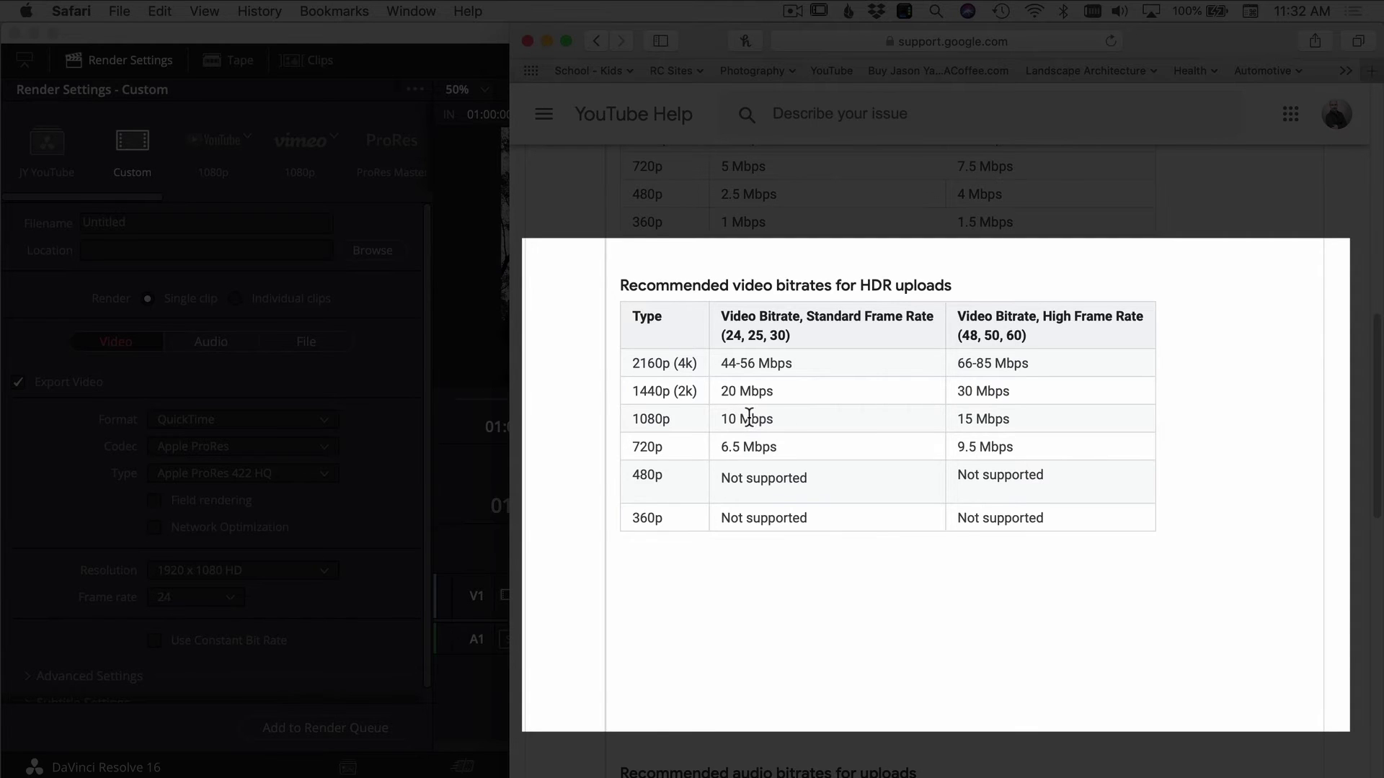
pyautogui.scroll(-5, 748, 417)
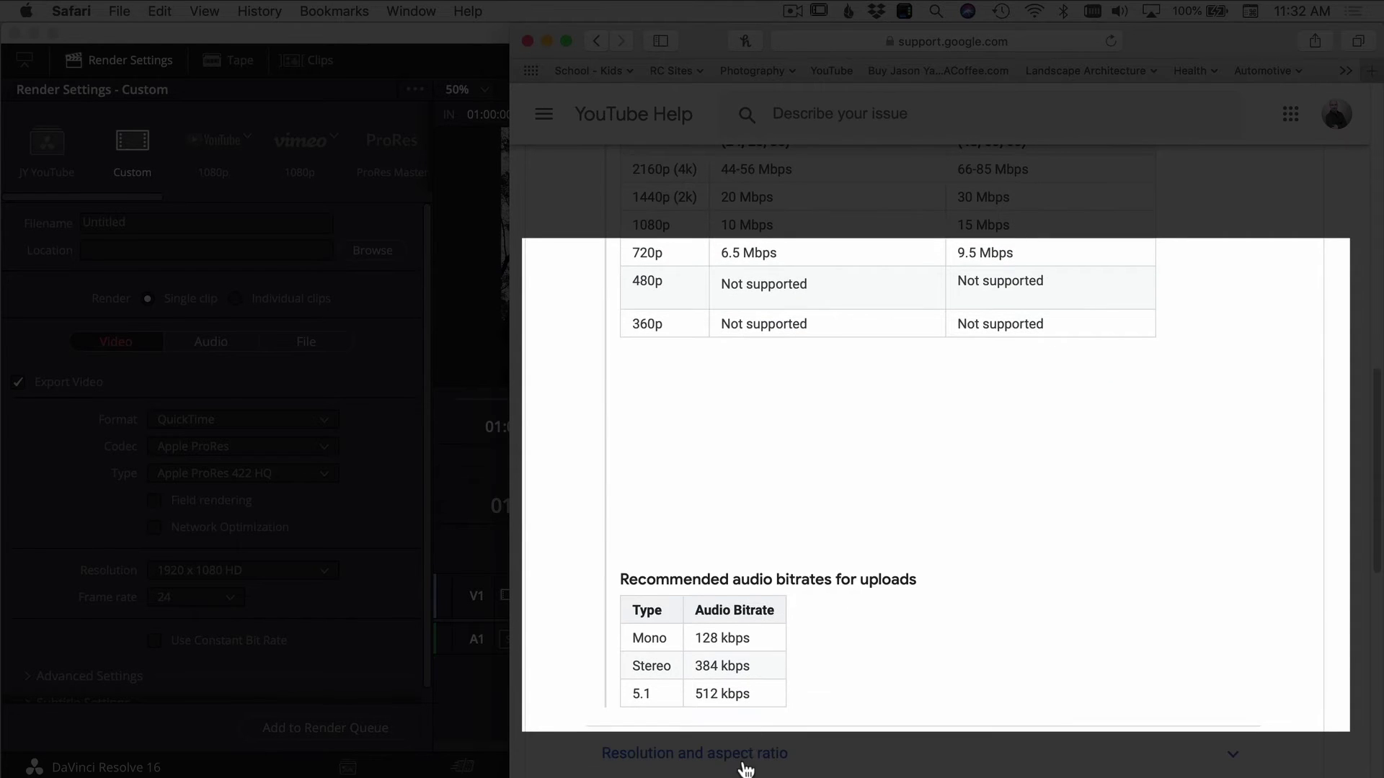
pyautogui.click(742, 760)
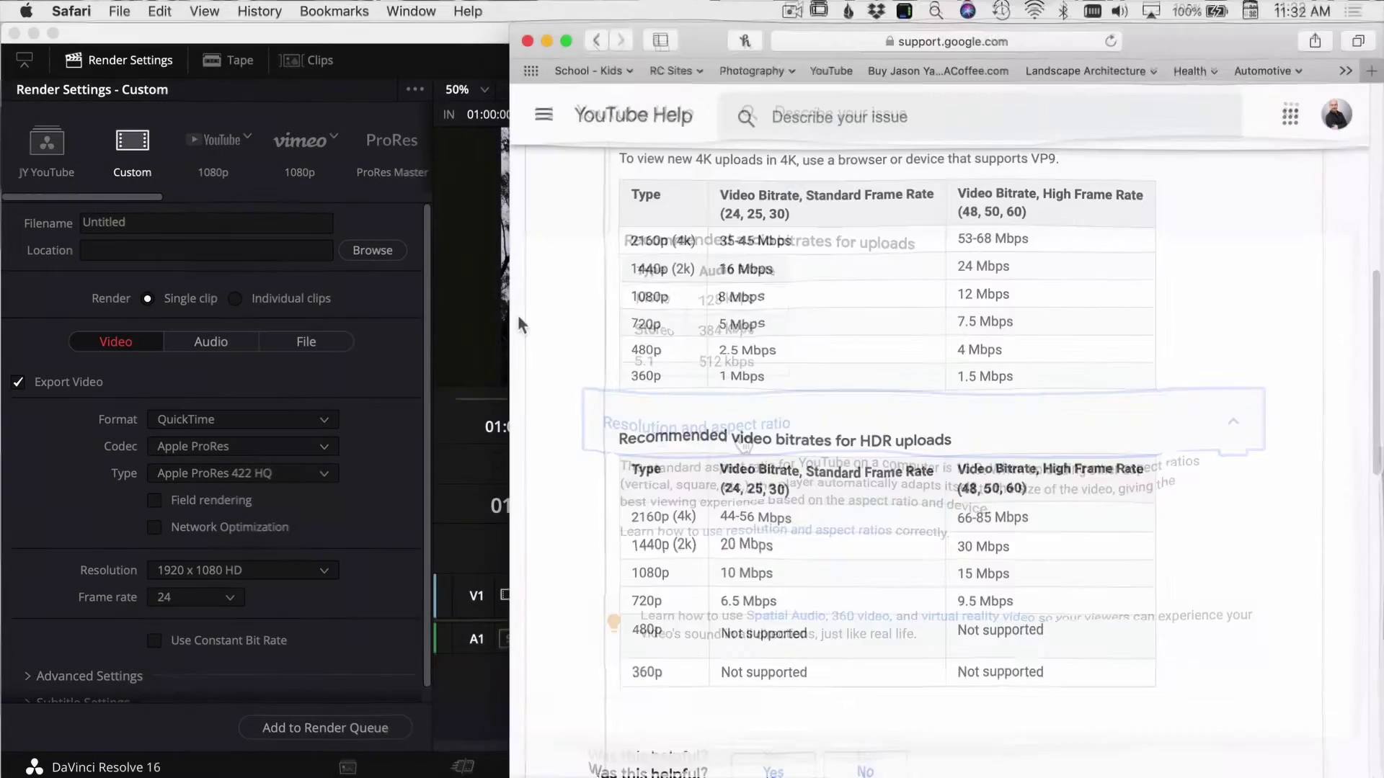
pyautogui.click(416, 36)
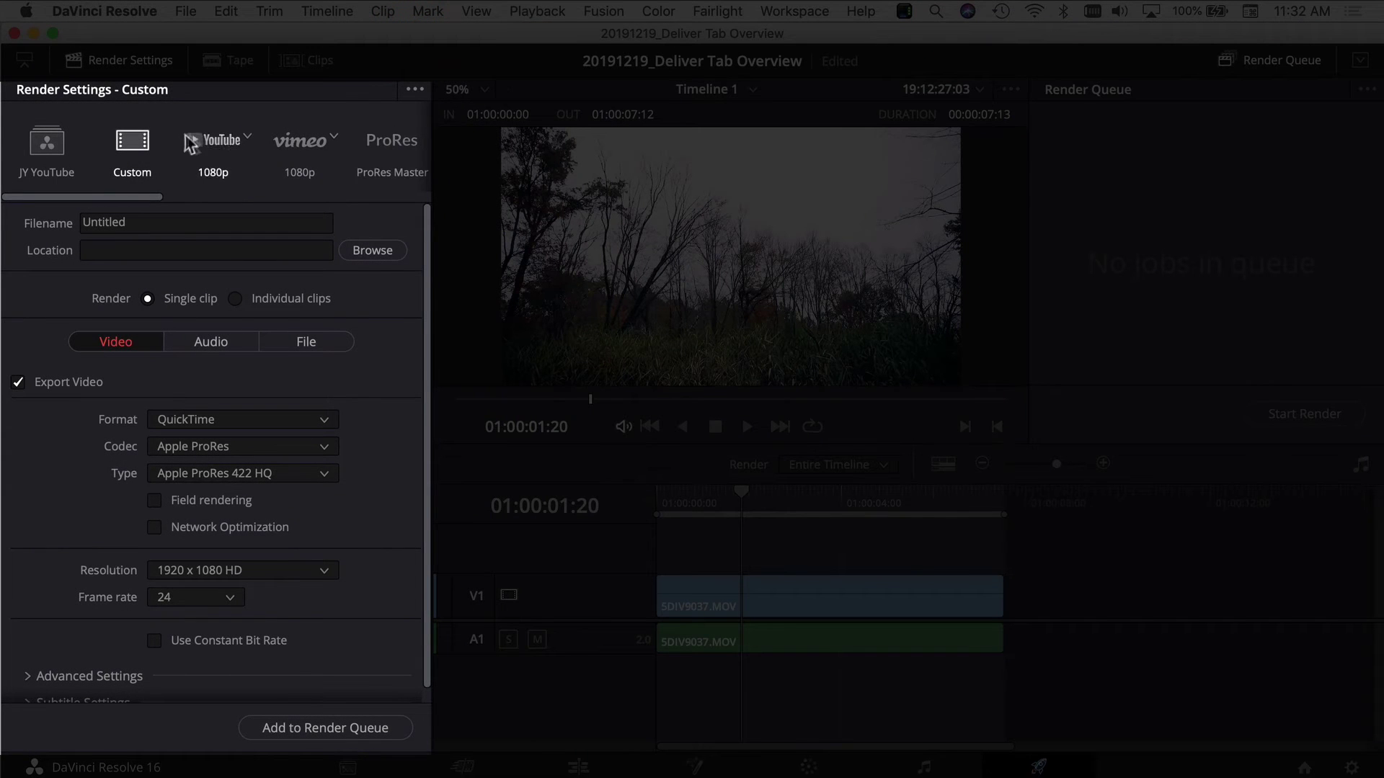
# Select the Custom preset and change the filename from Untitled to 'Export 1'
pyautogui.click(129, 145)
pyautogui.doubleClick(131, 224)
pyautogui.press('BackSpace')
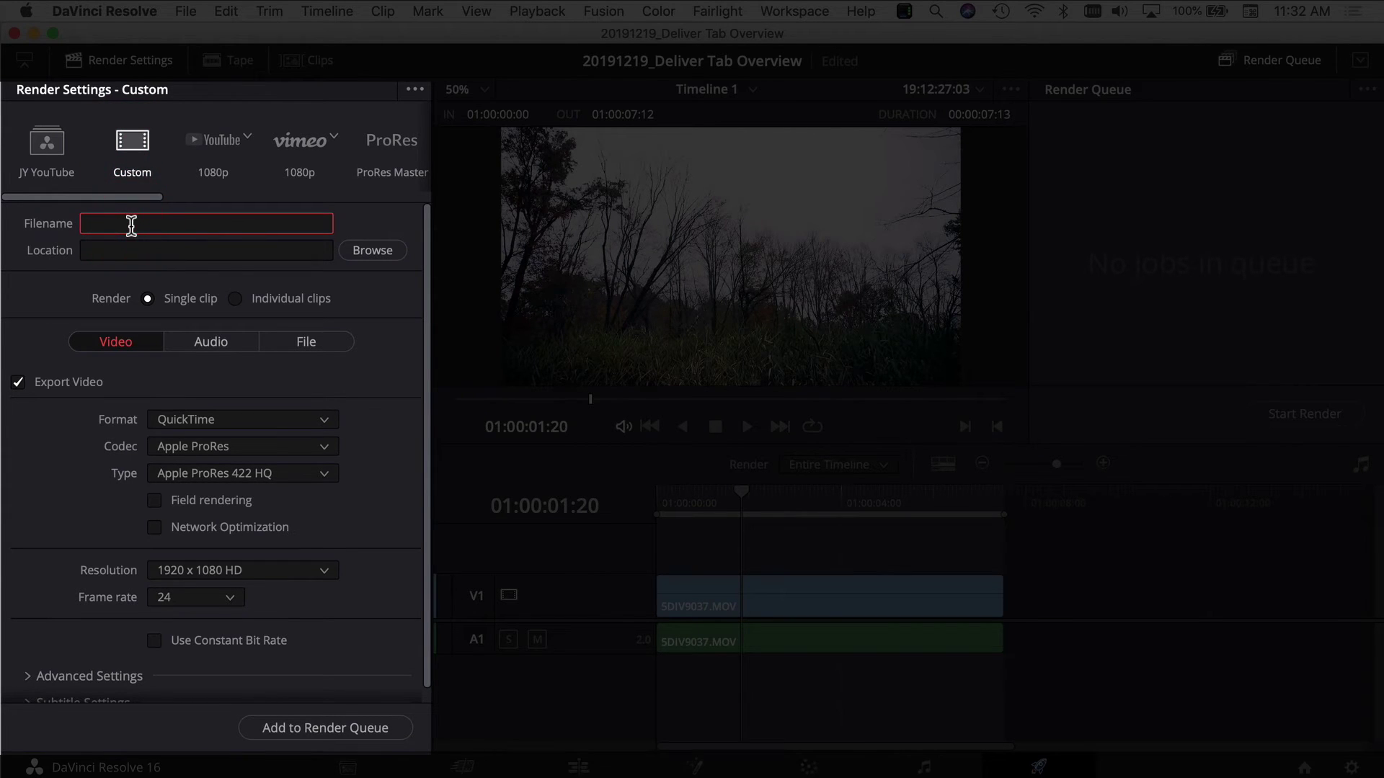
pyautogui.write('Expor')
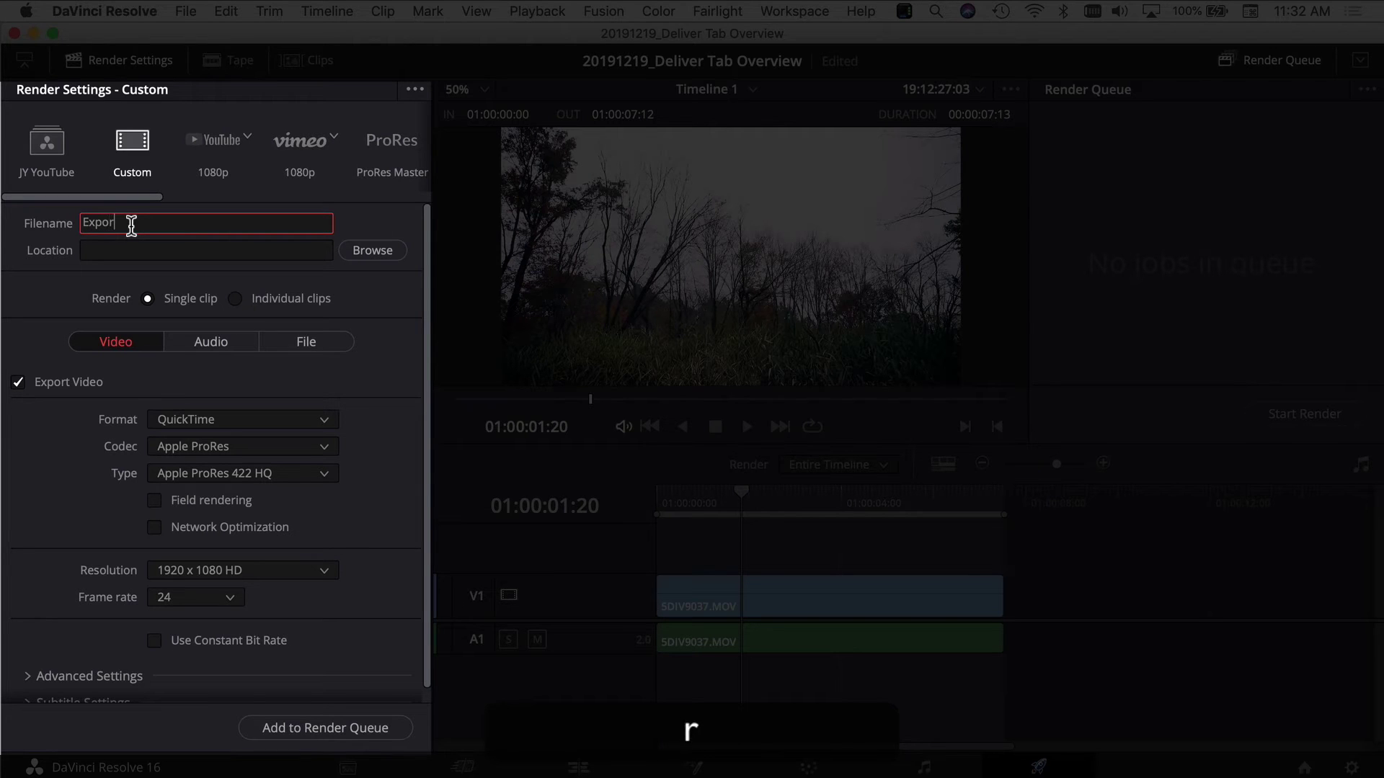
pyautogui.write('t 1')
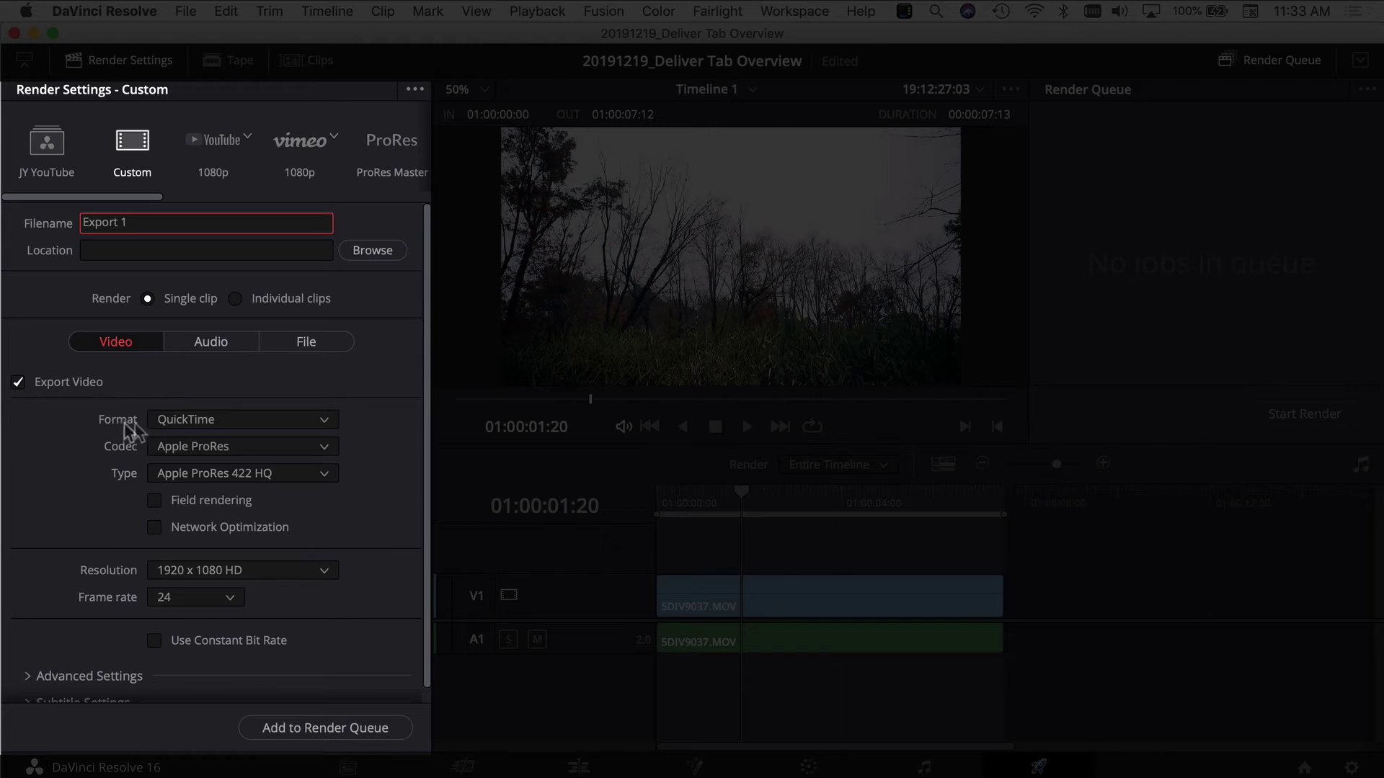
# Set the output format to MP4 and the video codec to H.264
pyautogui.click(227, 423)
pyautogui.scroll(-2, 237, 469)
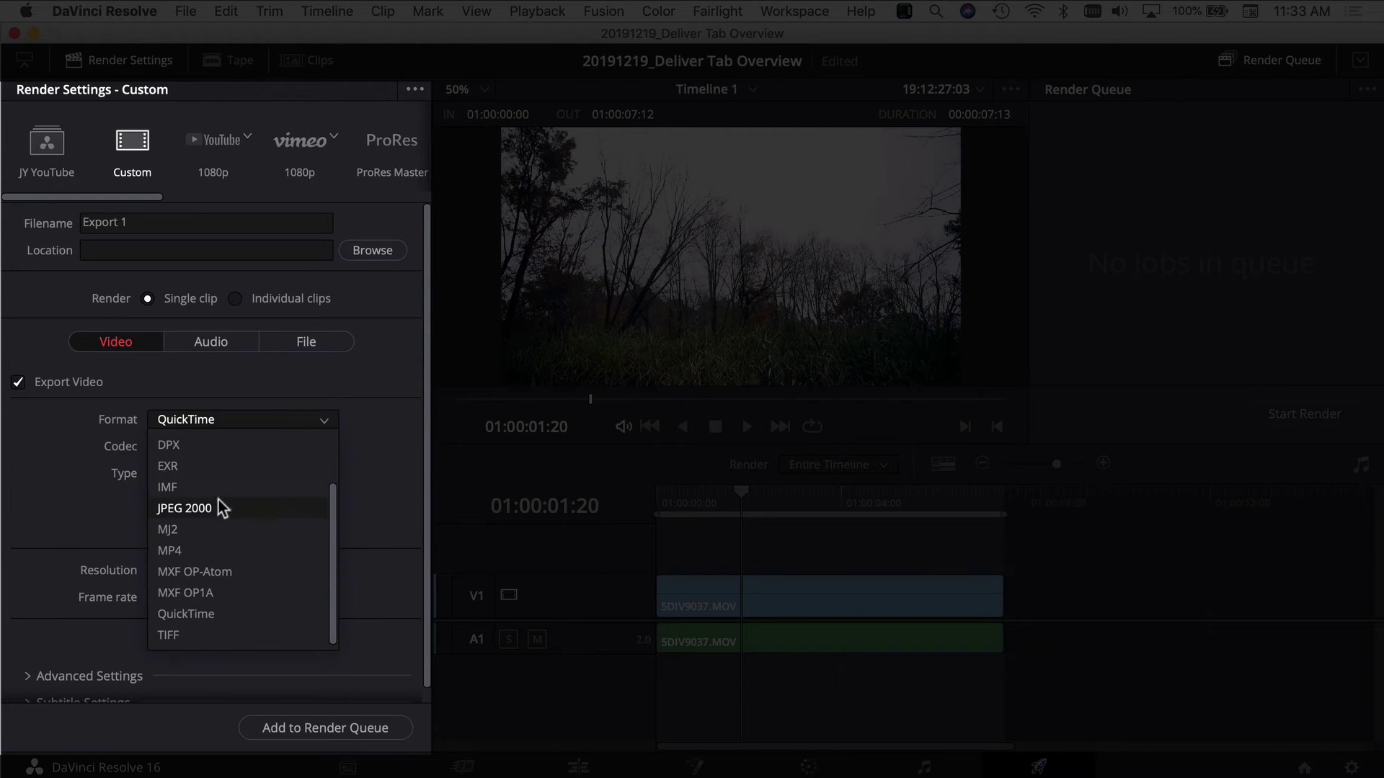
pyautogui.click(209, 550)
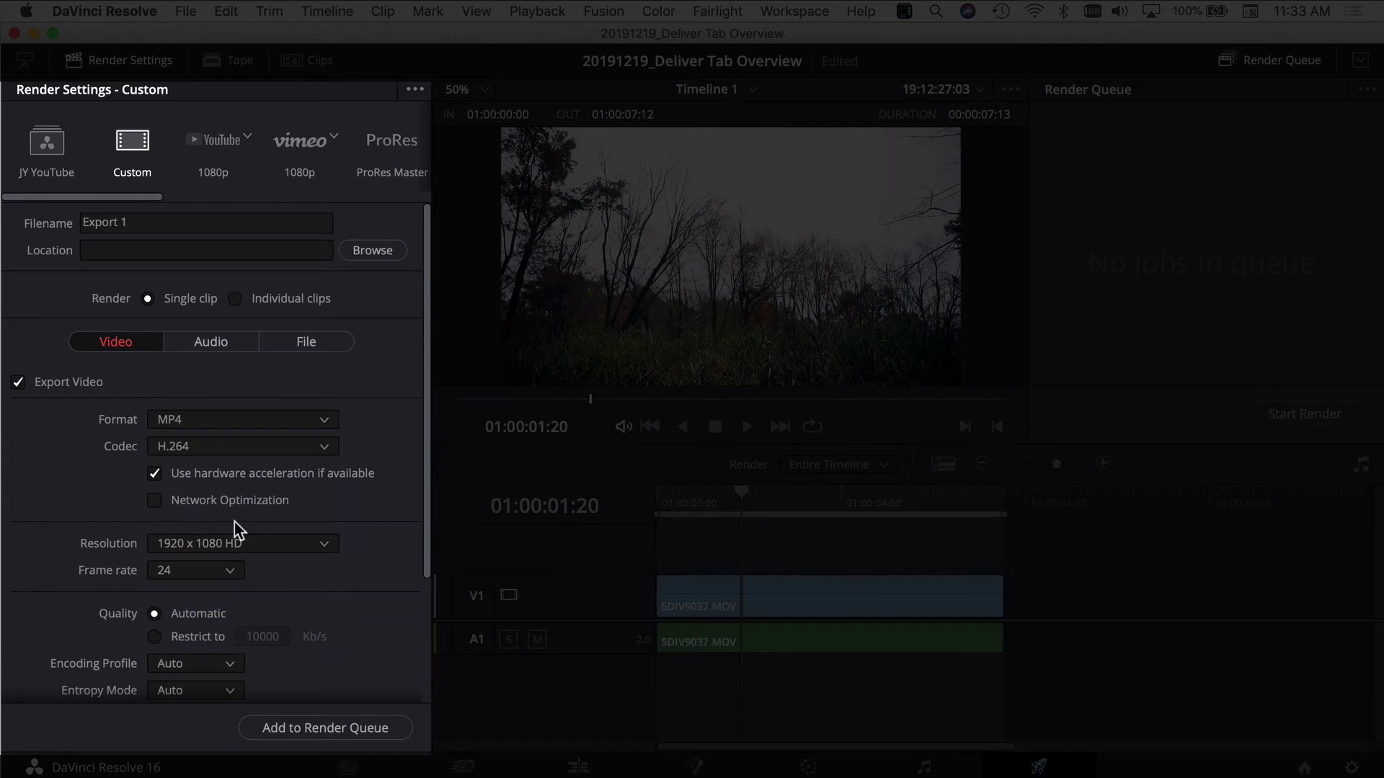
pyautogui.click(165, 449)
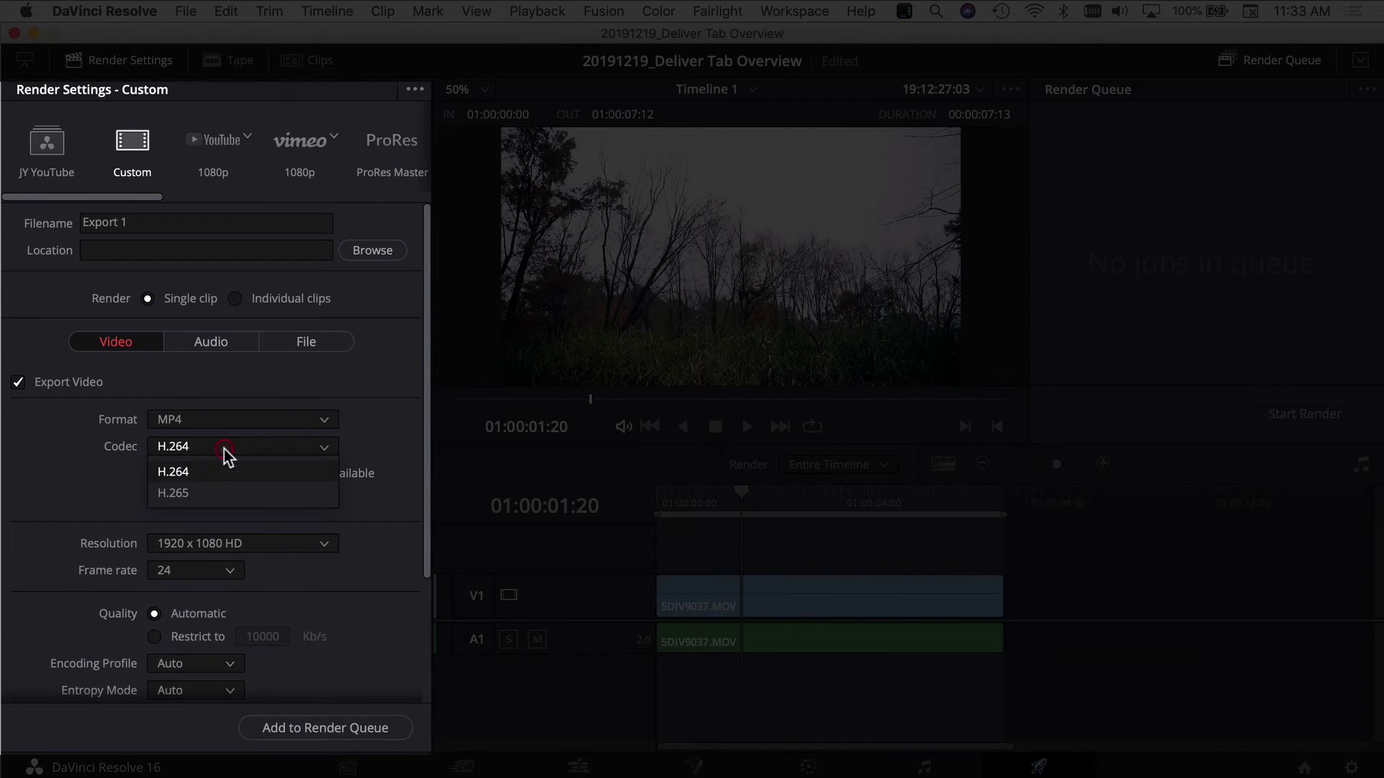
pyautogui.click(210, 494)
pyautogui.click(216, 448)
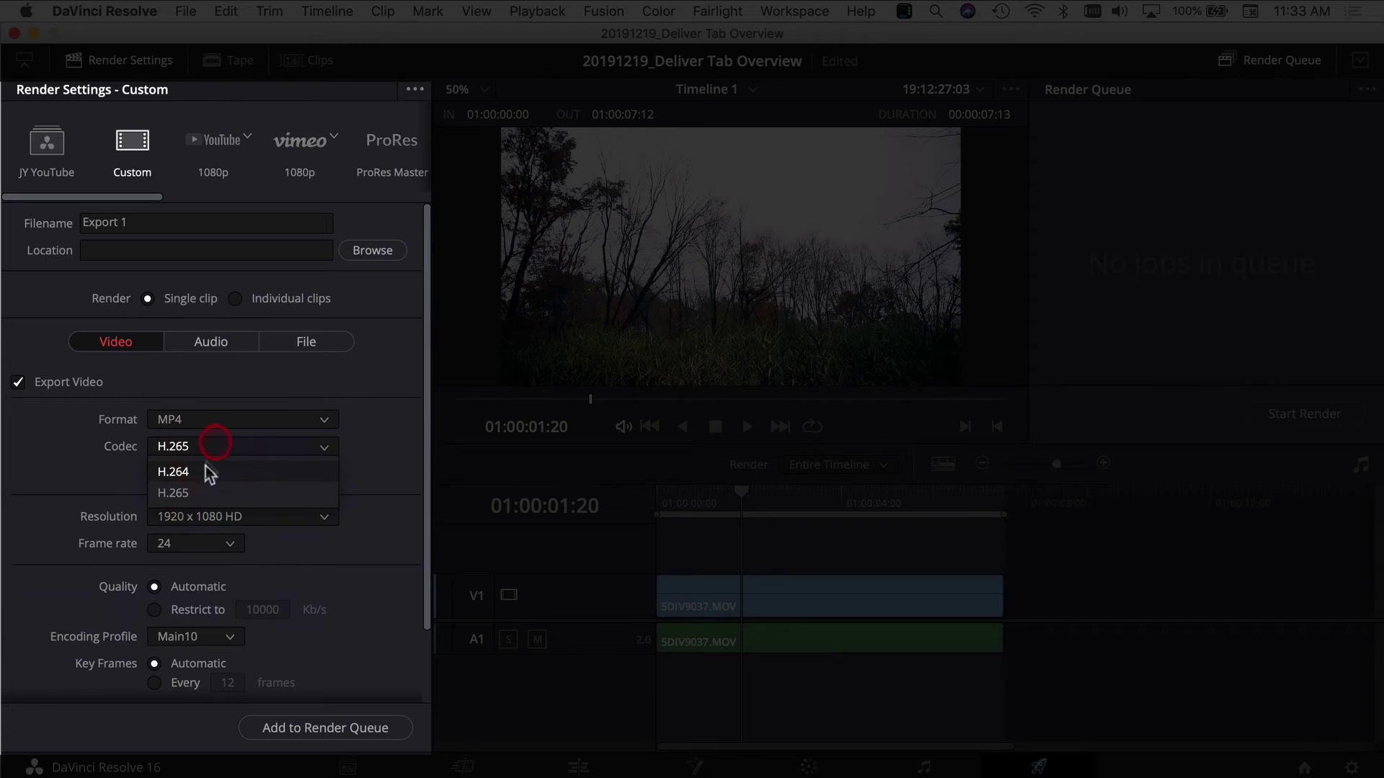
pyautogui.click(206, 476)
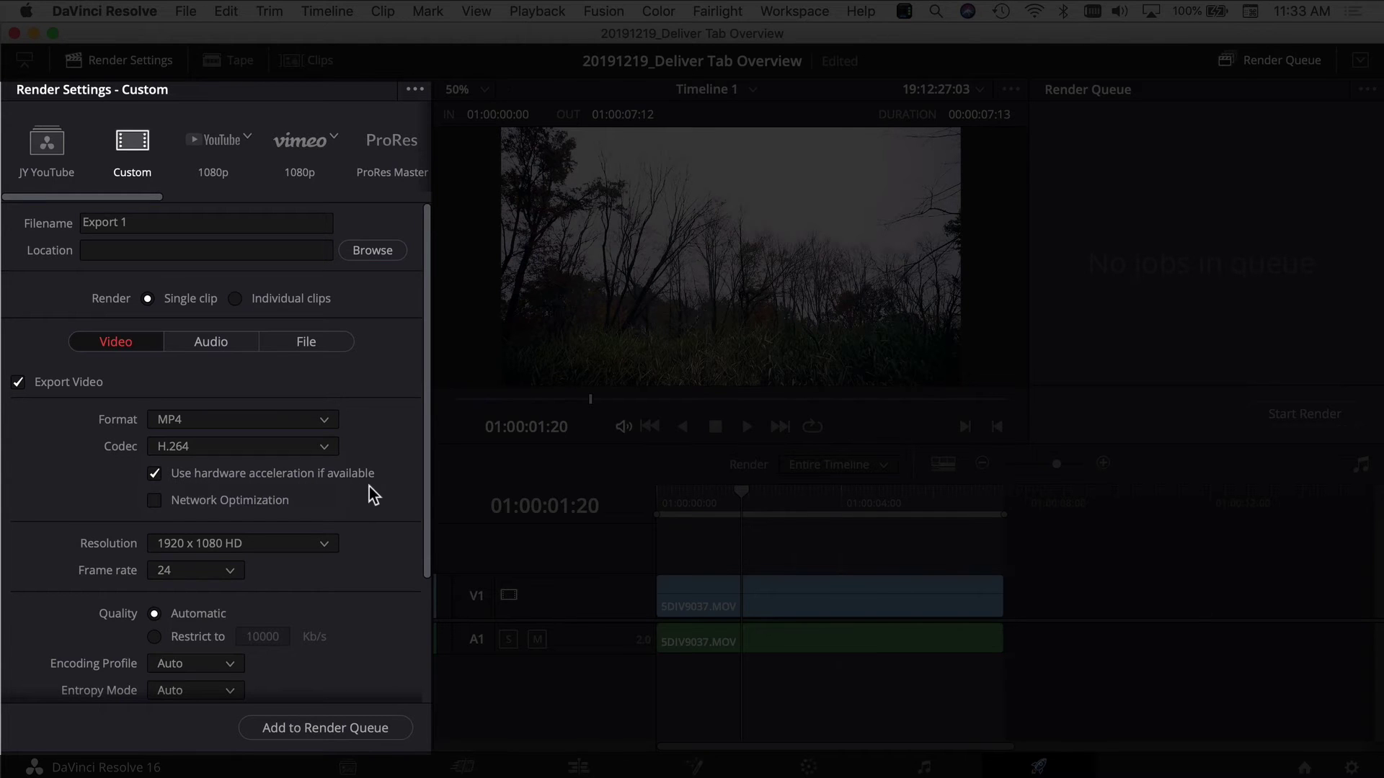
# Keep the resolution at 1920 x 1080 HD and set the frame rate to 23.976
pyautogui.click(155, 503)
pyautogui.scroll(-2, 382, 526)
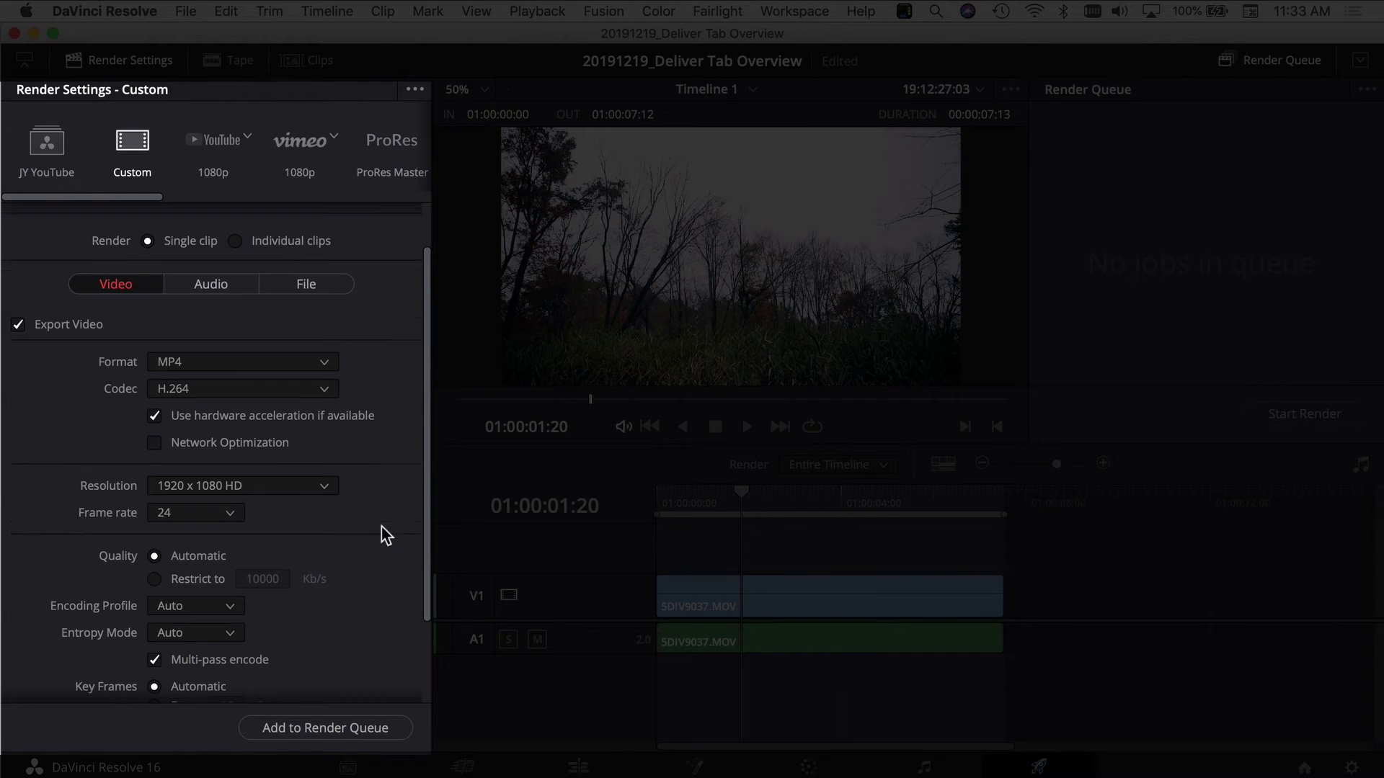
pyautogui.click(189, 485)
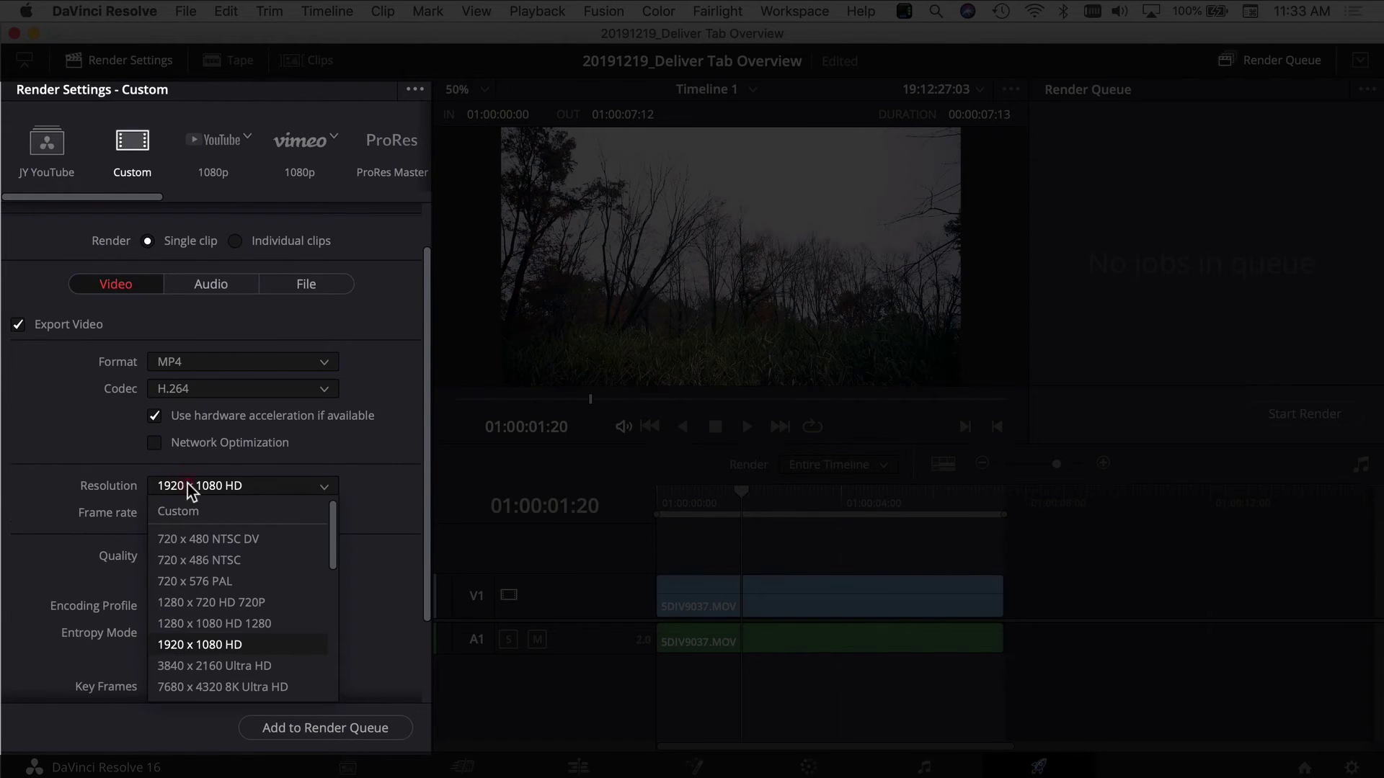
pyautogui.click(235, 644)
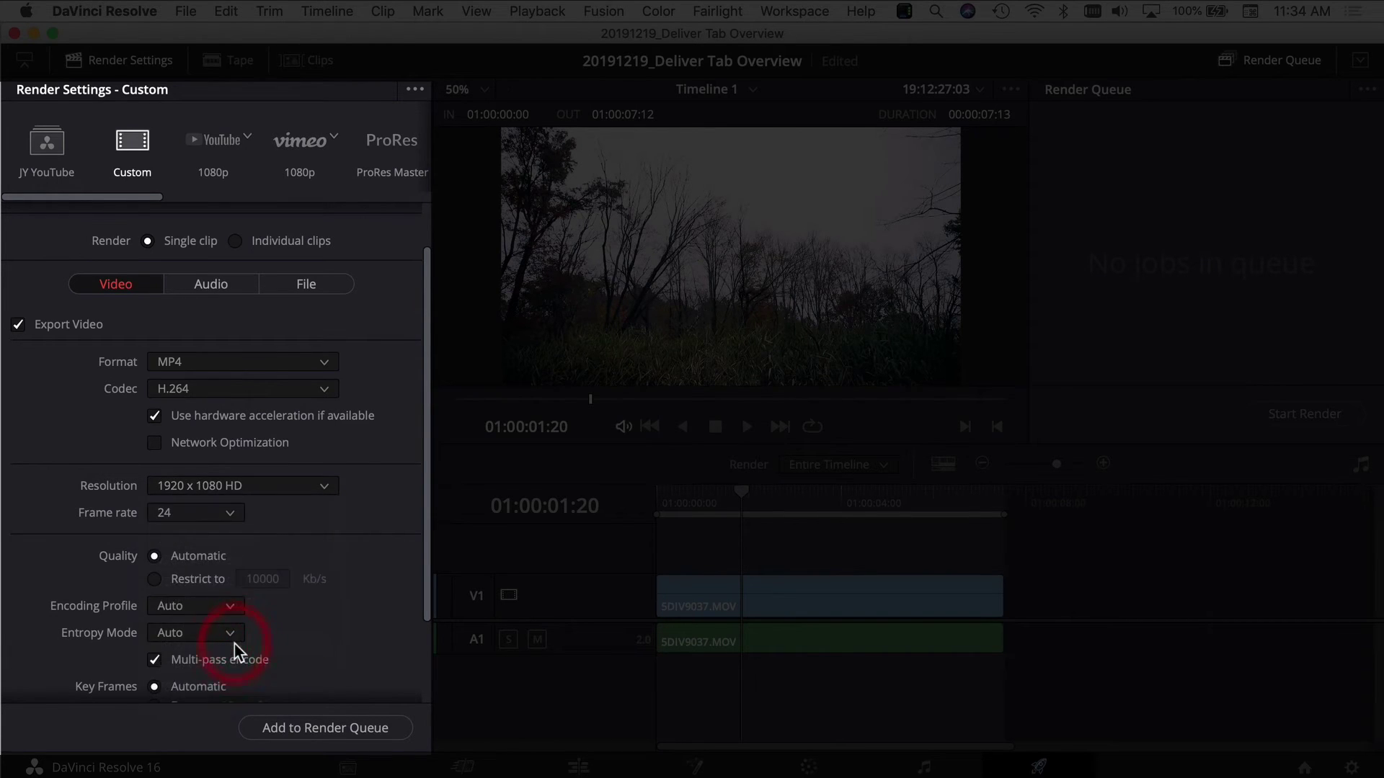
pyautogui.click(230, 514)
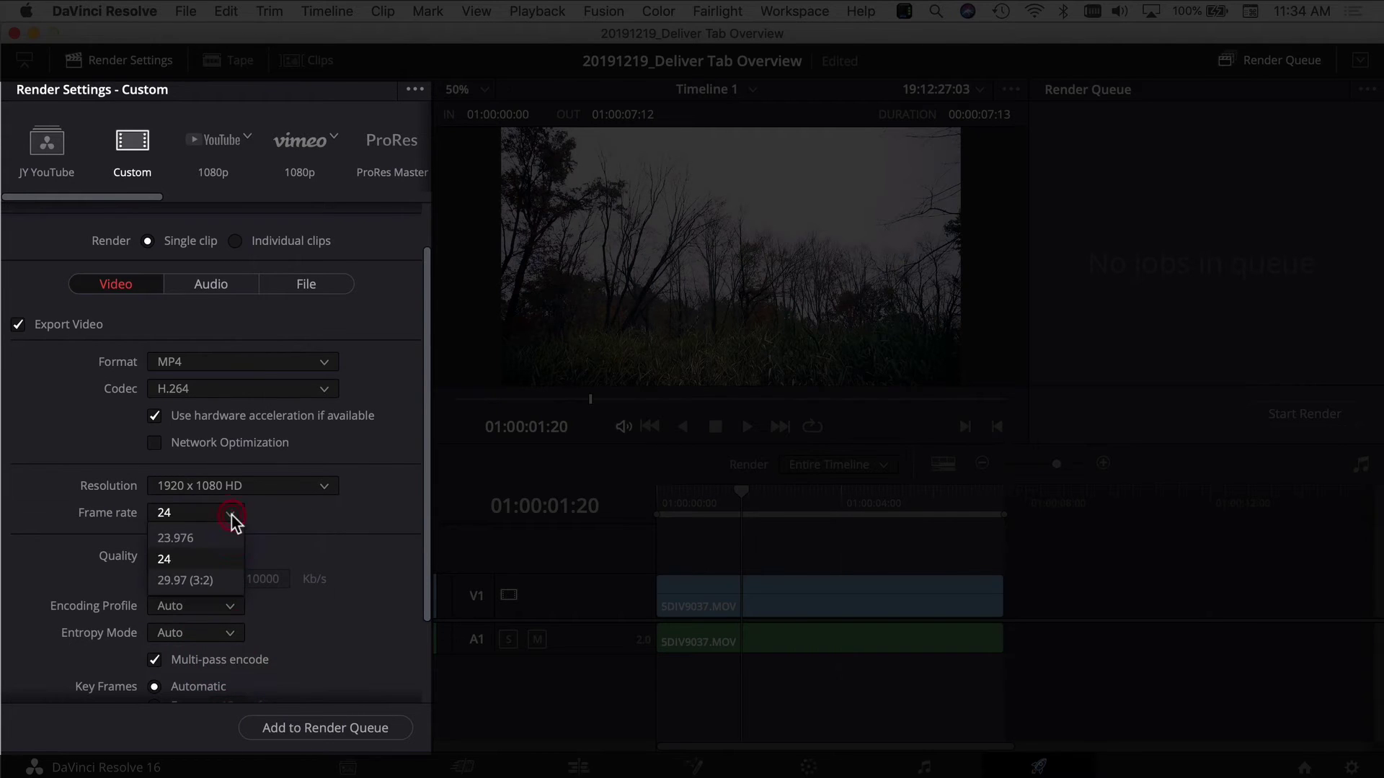
pyautogui.click(202, 539)
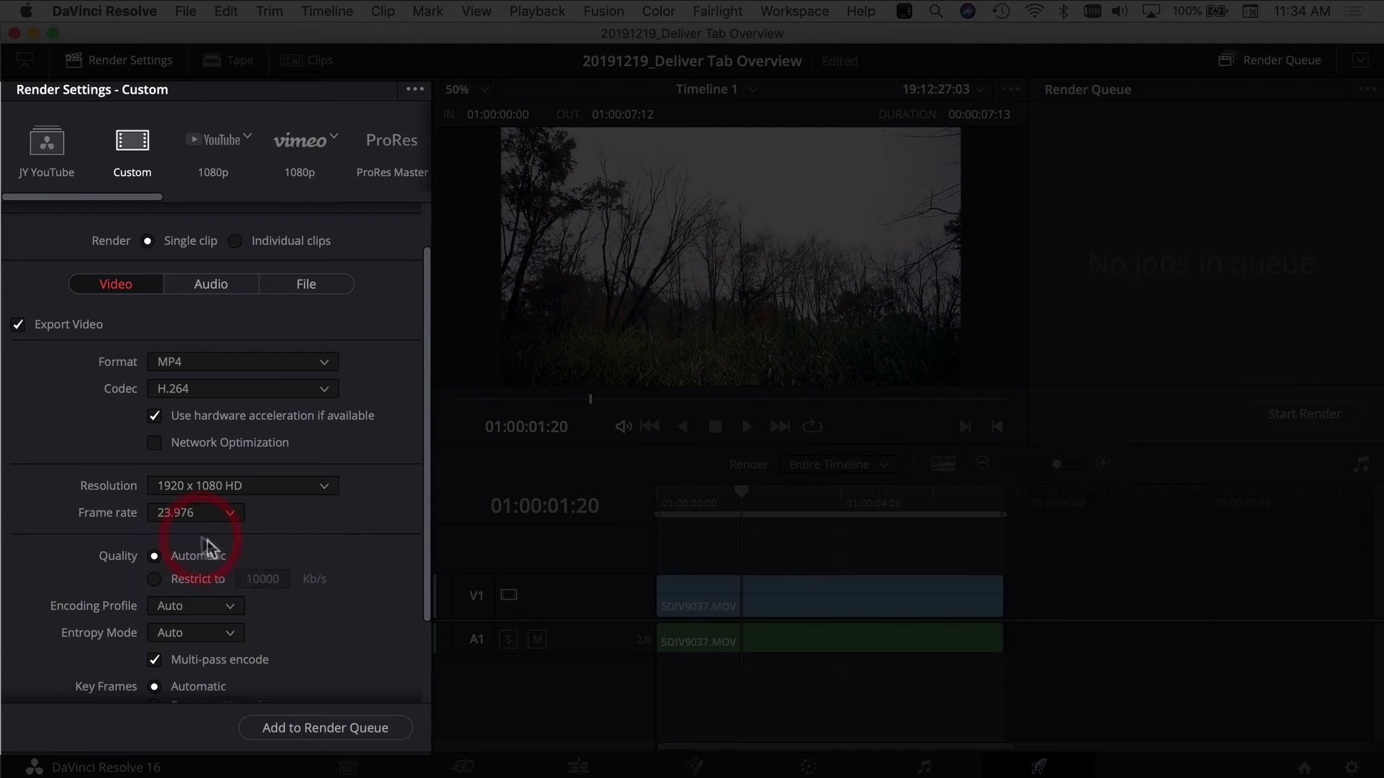
pyautogui.scroll(-2, 346, 537)
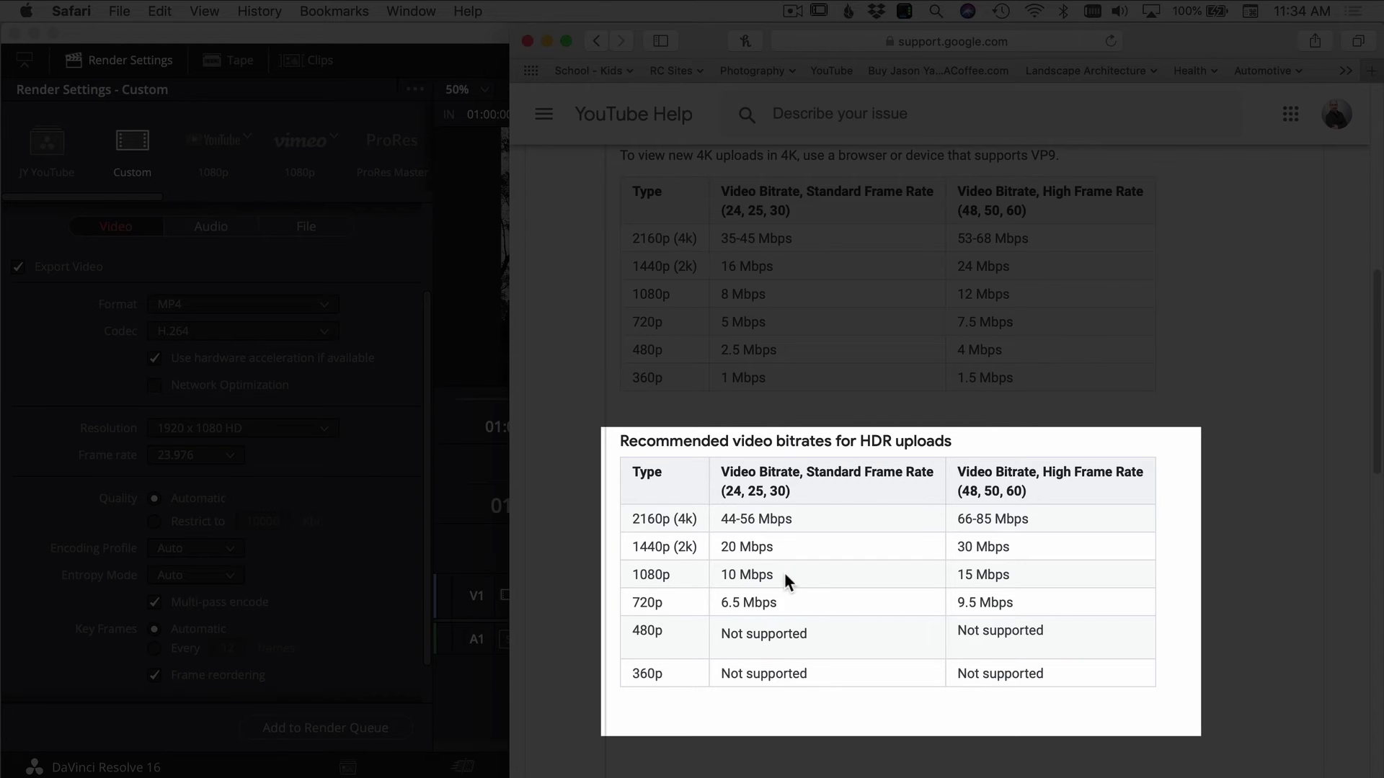
# Restrict quality to 10000 Kb/s, keeping encoding profile and entropy mode at Auto
pyautogui.click(447, 508)
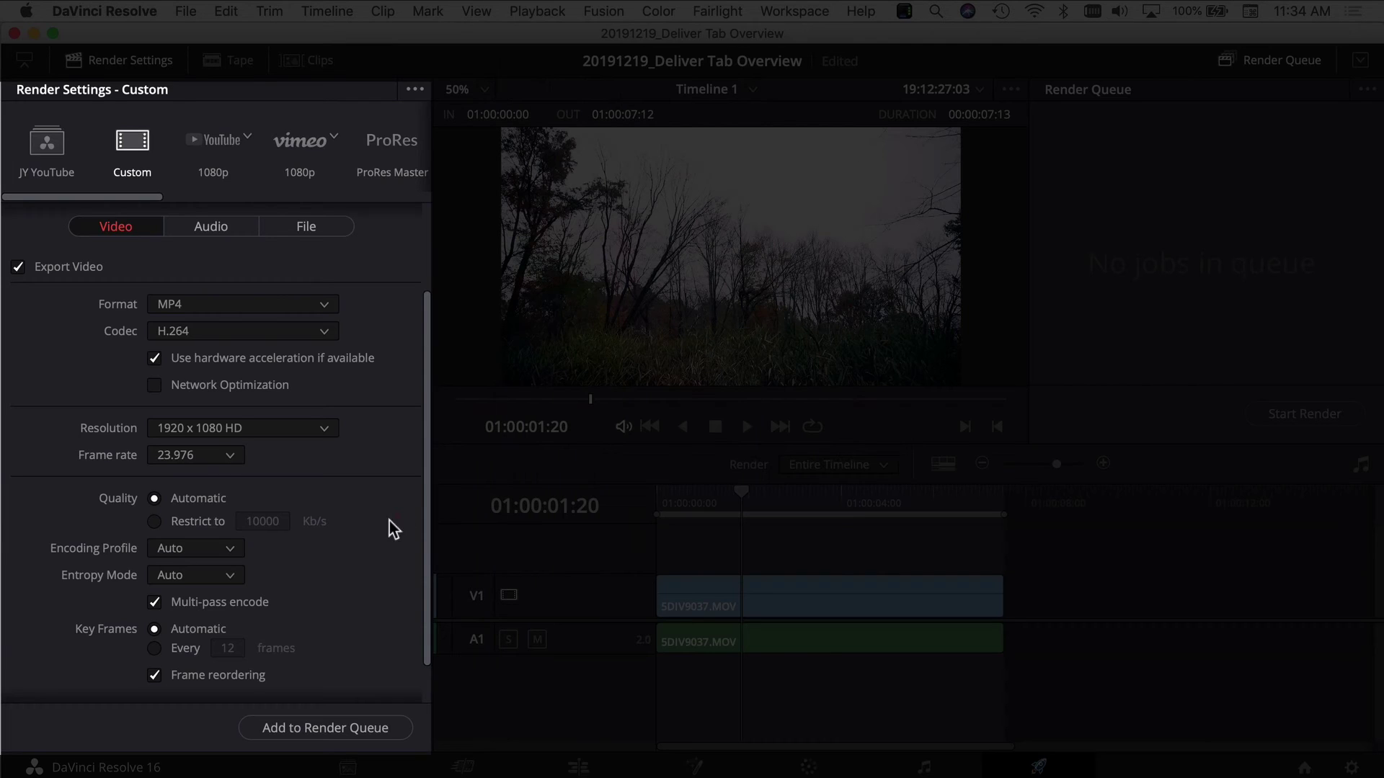
pyautogui.click(154, 521)
pyautogui.click(167, 548)
pyautogui.click(164, 552)
pyautogui.click(153, 575)
pyautogui.click(153, 576)
pyautogui.scroll(-2, 296, 588)
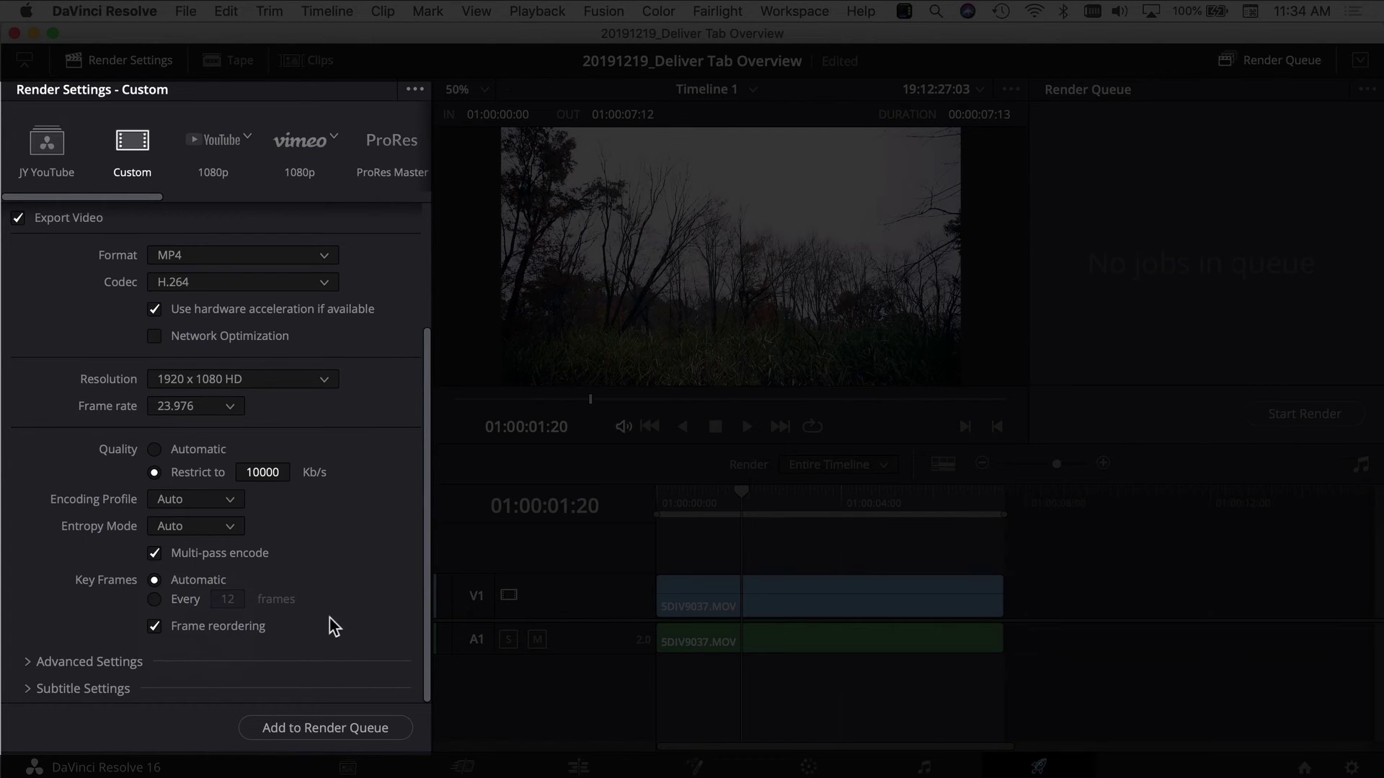
pyautogui.click(29, 662)
# Review Advanced Settings with Flat Pass left Off, then expand Subtitle Settings
pyautogui.scroll(-5, 62, 605)
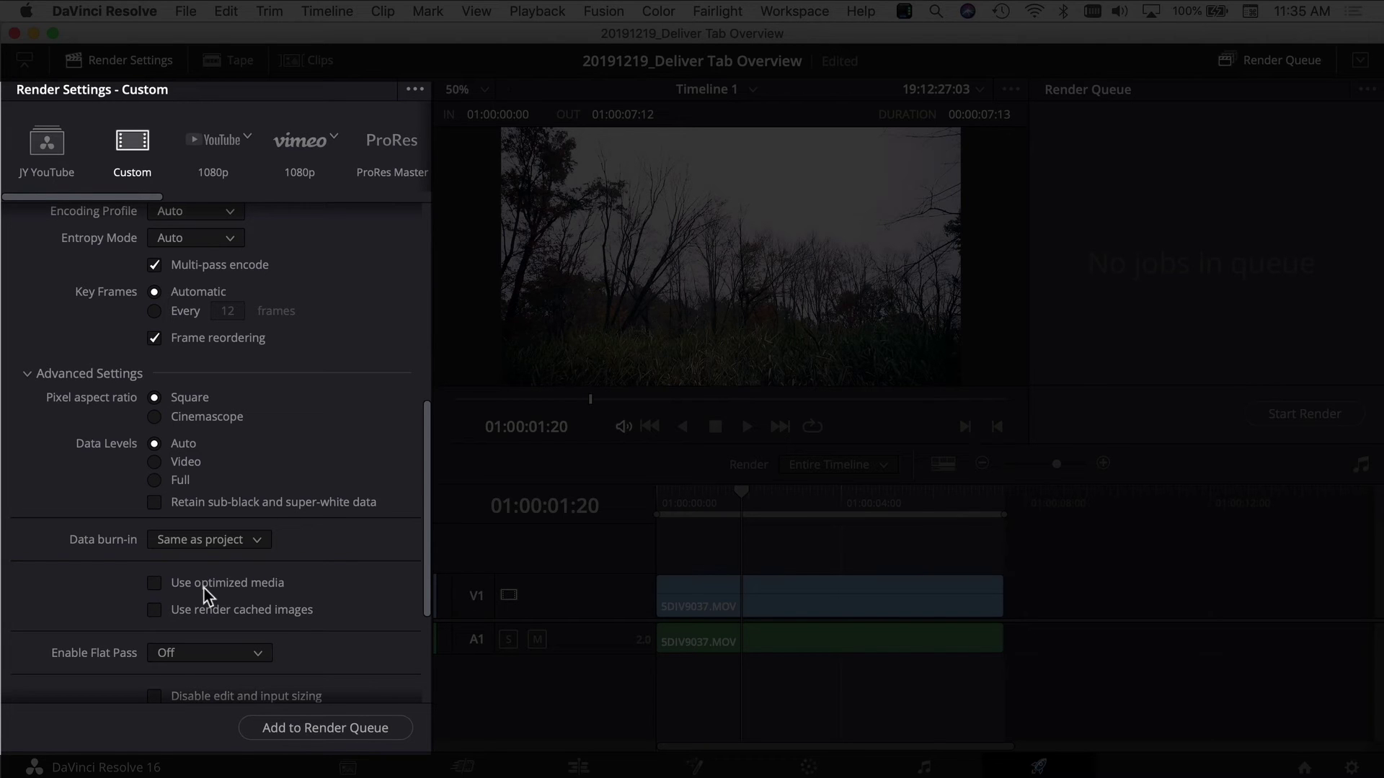
pyautogui.scroll(-3, 208, 596)
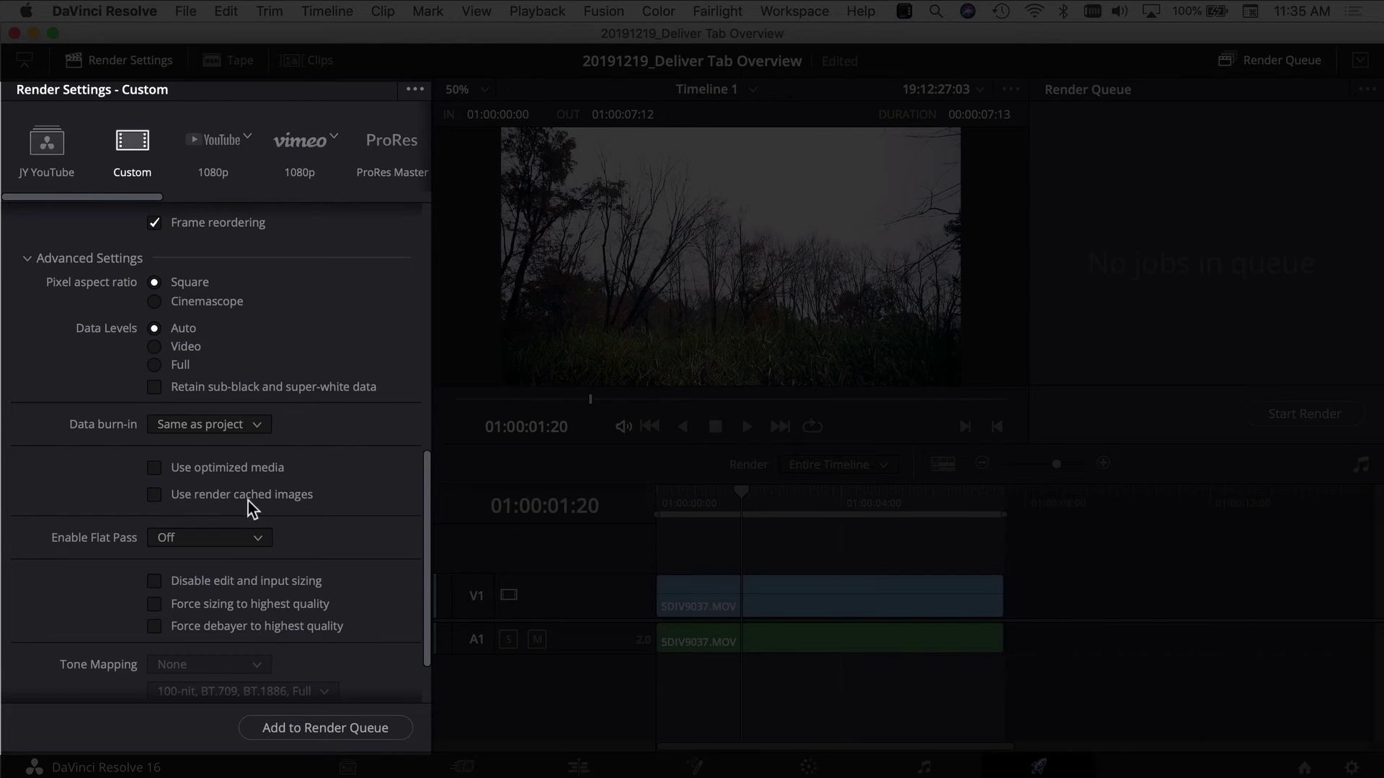
pyautogui.click(165, 541)
pyautogui.click(166, 562)
pyautogui.scroll(-3, 330, 627)
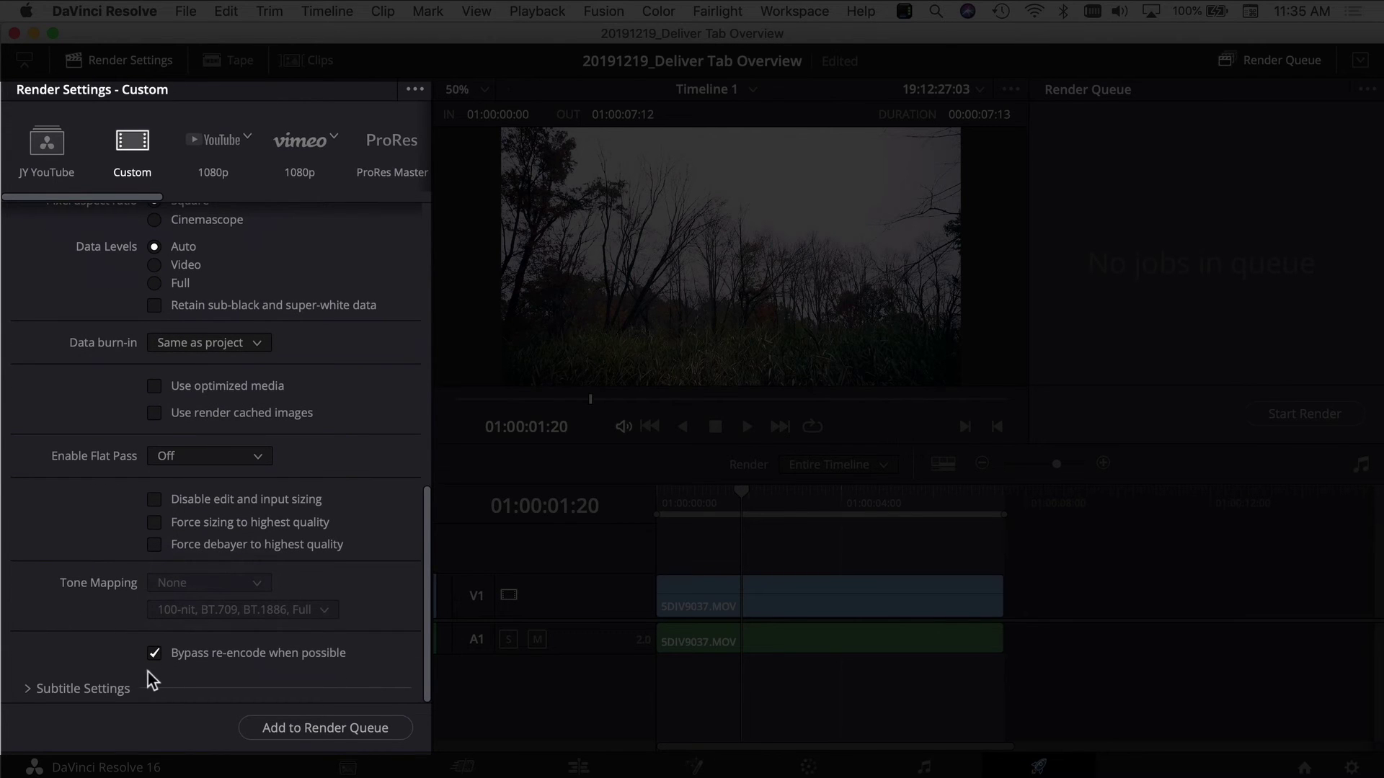
pyautogui.click(28, 690)
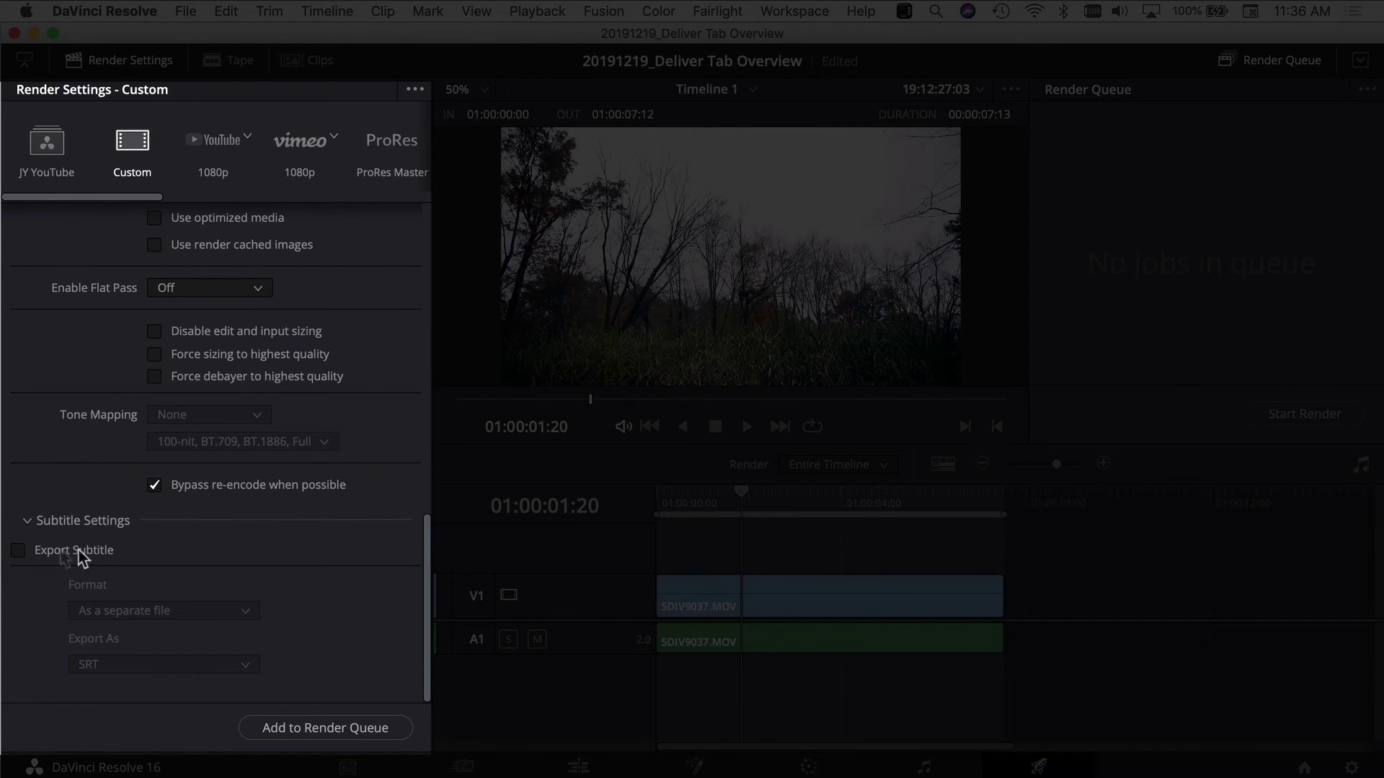
pyautogui.scroll(10, 283, 593)
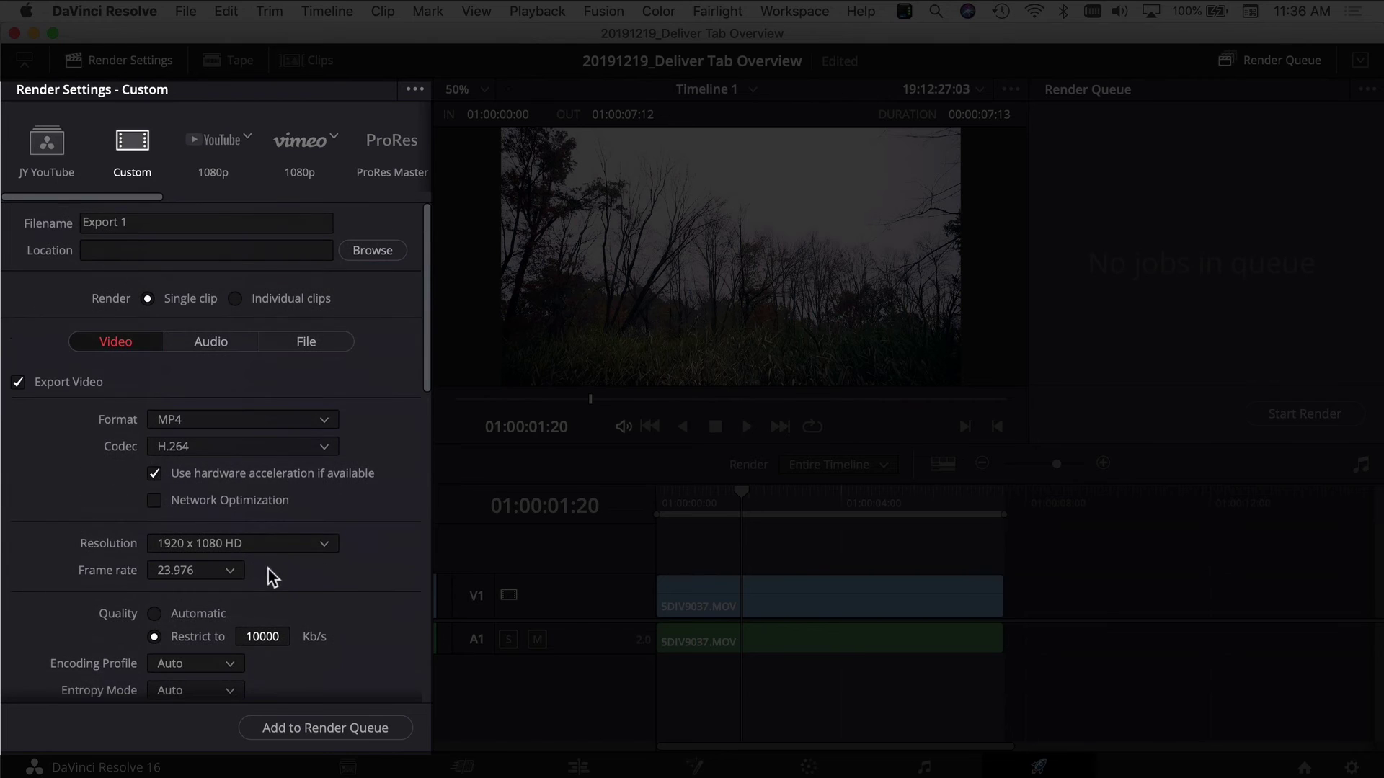
pyautogui.click(203, 343)
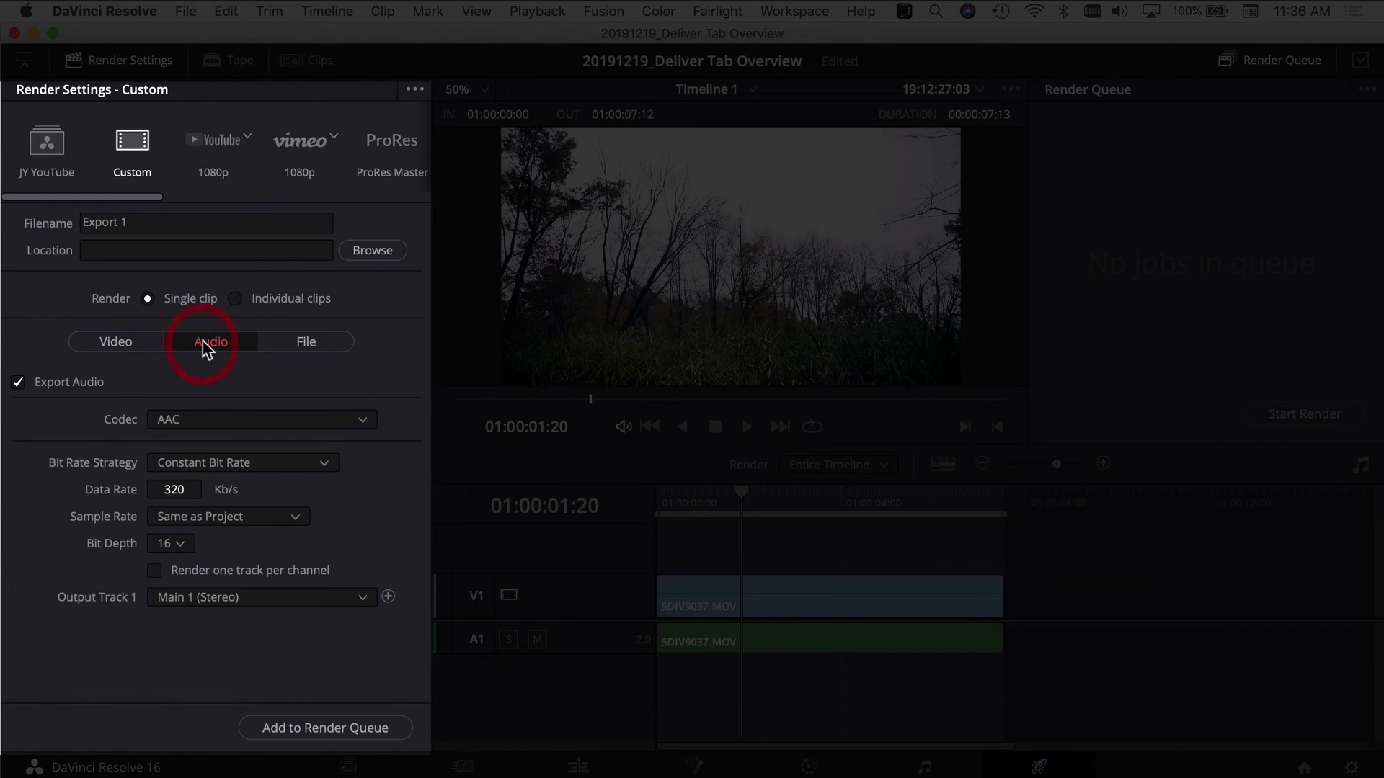
pyautogui.click(219, 421)
pyautogui.click(219, 422)
pyautogui.click(220, 421)
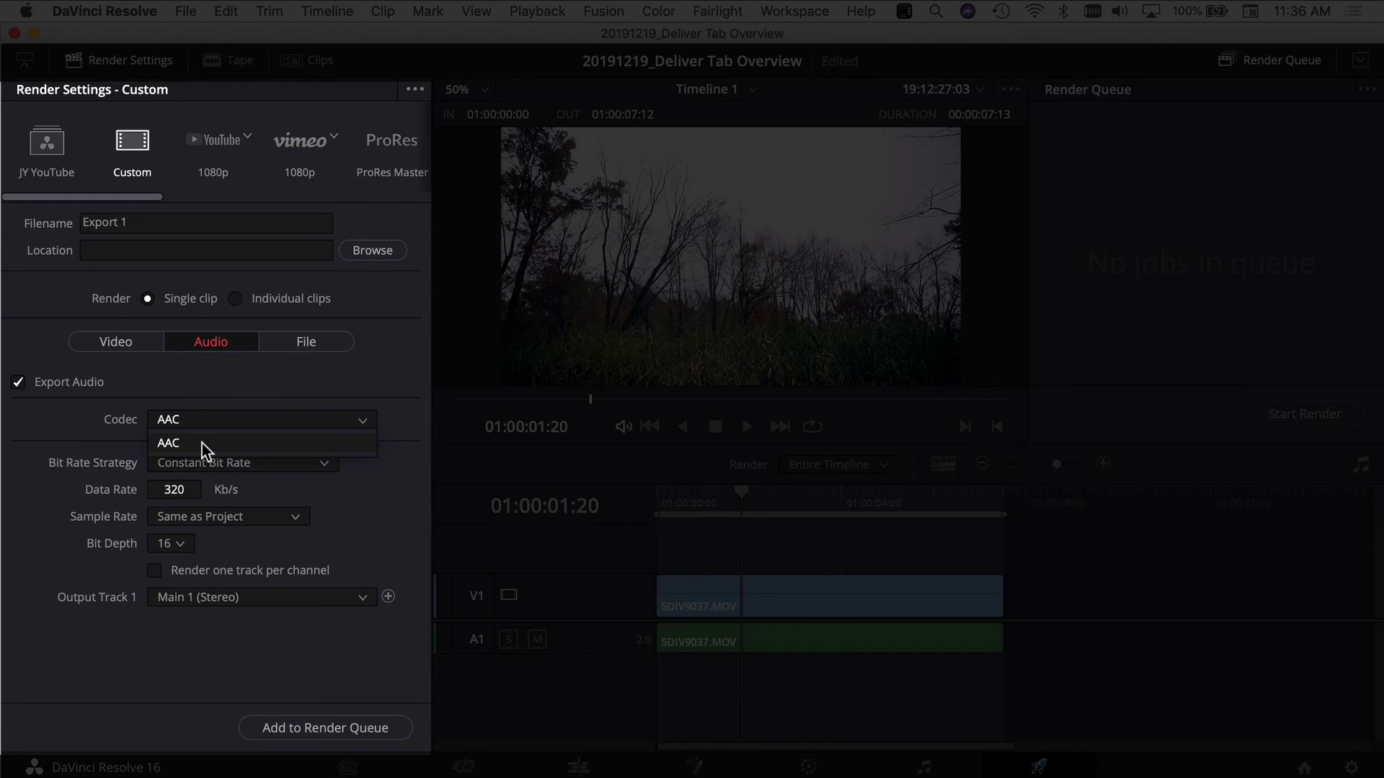
pyautogui.click(202, 443)
pyautogui.click(320, 467)
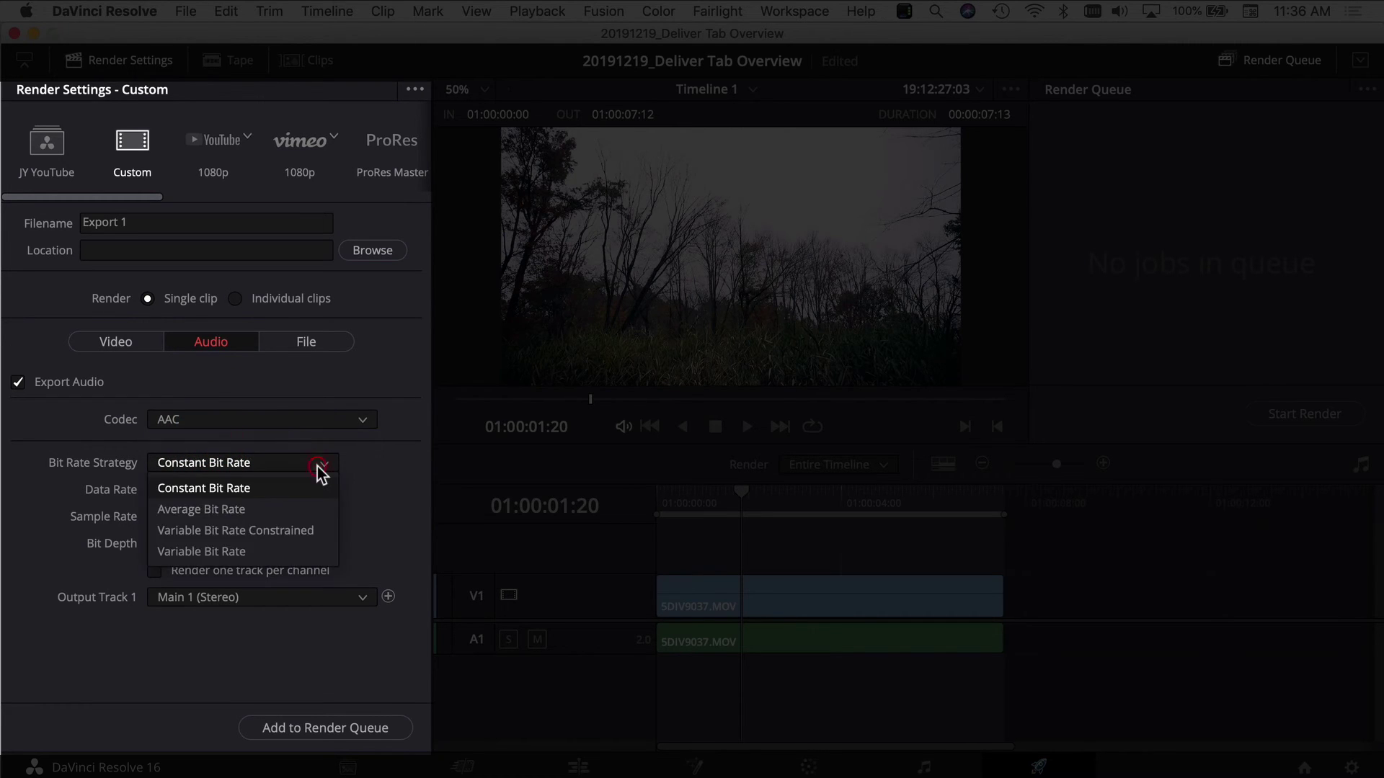
pyautogui.click(236, 489)
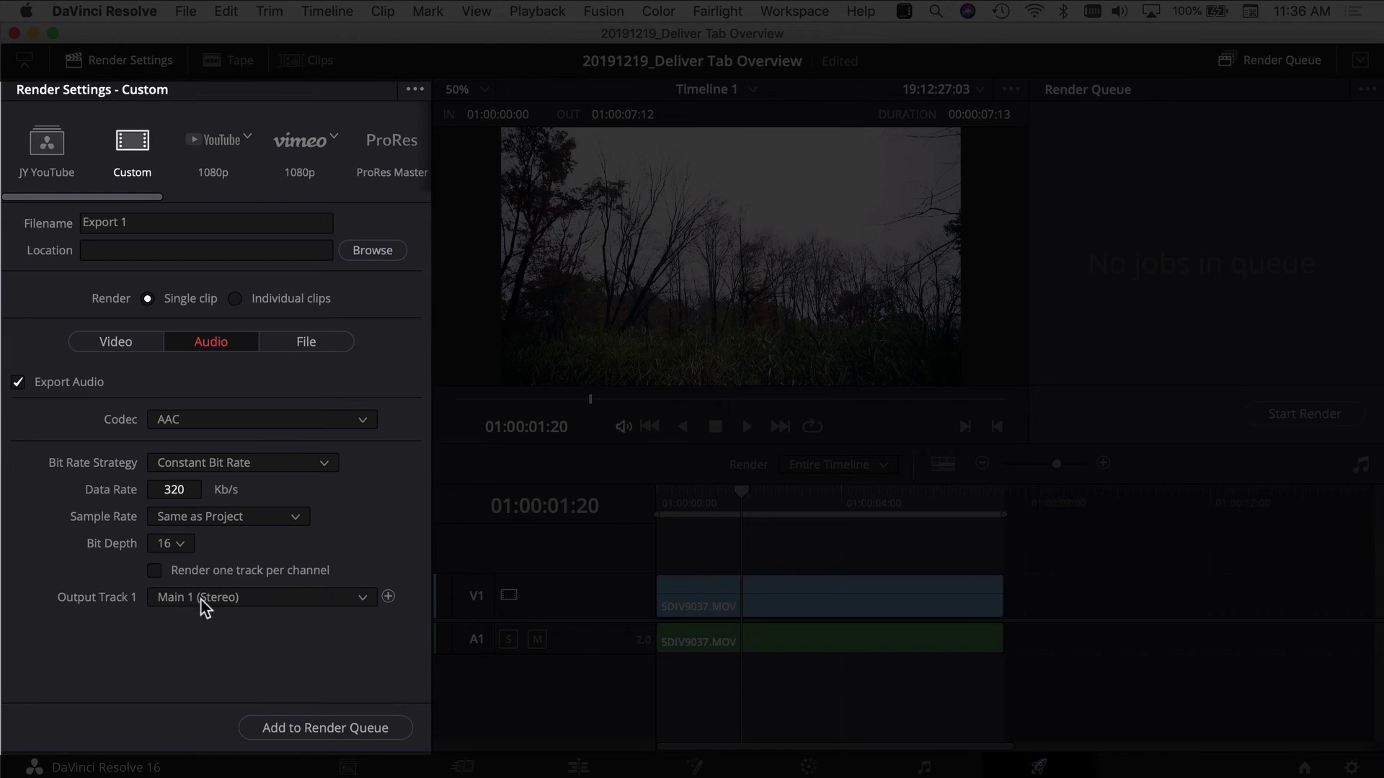
pyautogui.click(288, 601)
pyautogui.click(292, 620)
pyautogui.click(302, 343)
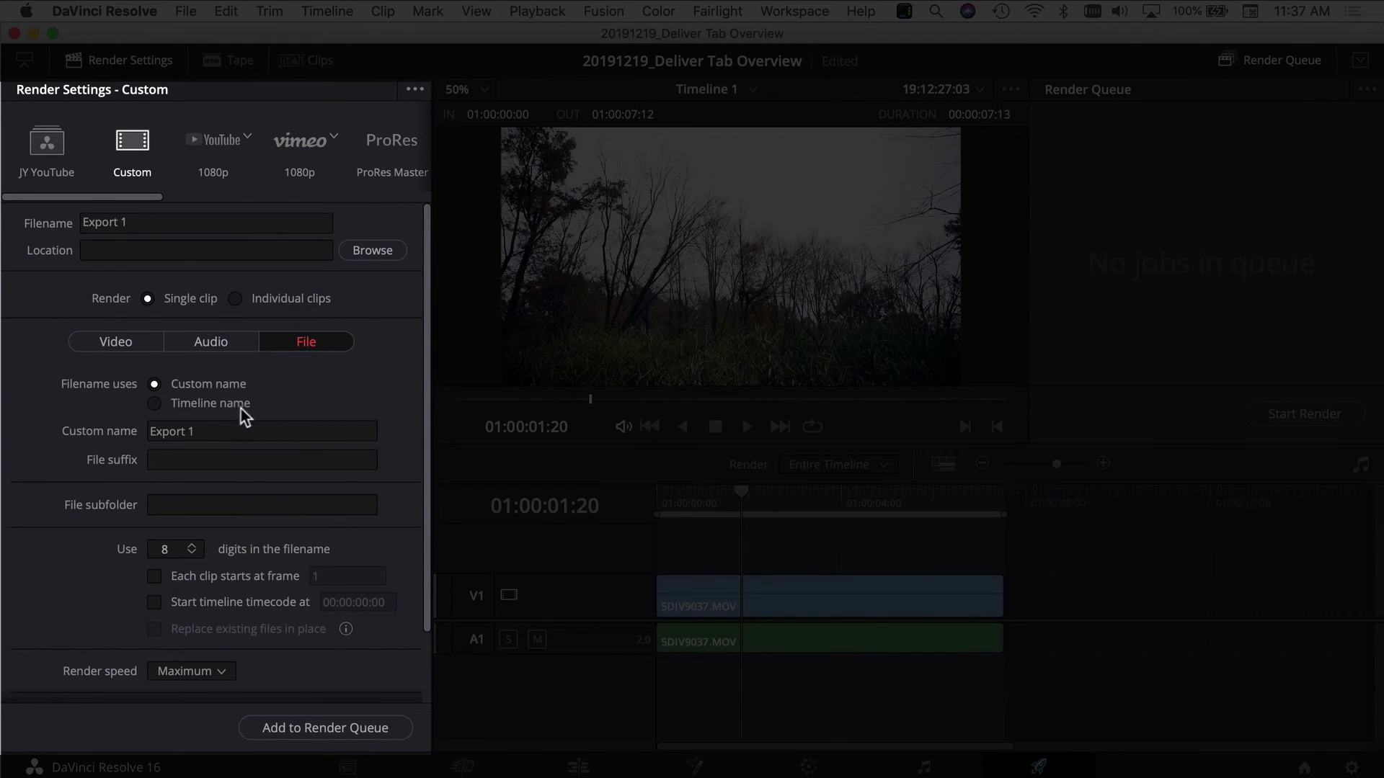
# Scroll through the File tab options, return to the Video settings, and add the export to the queue
pyautogui.scroll(-3, 87, 642)
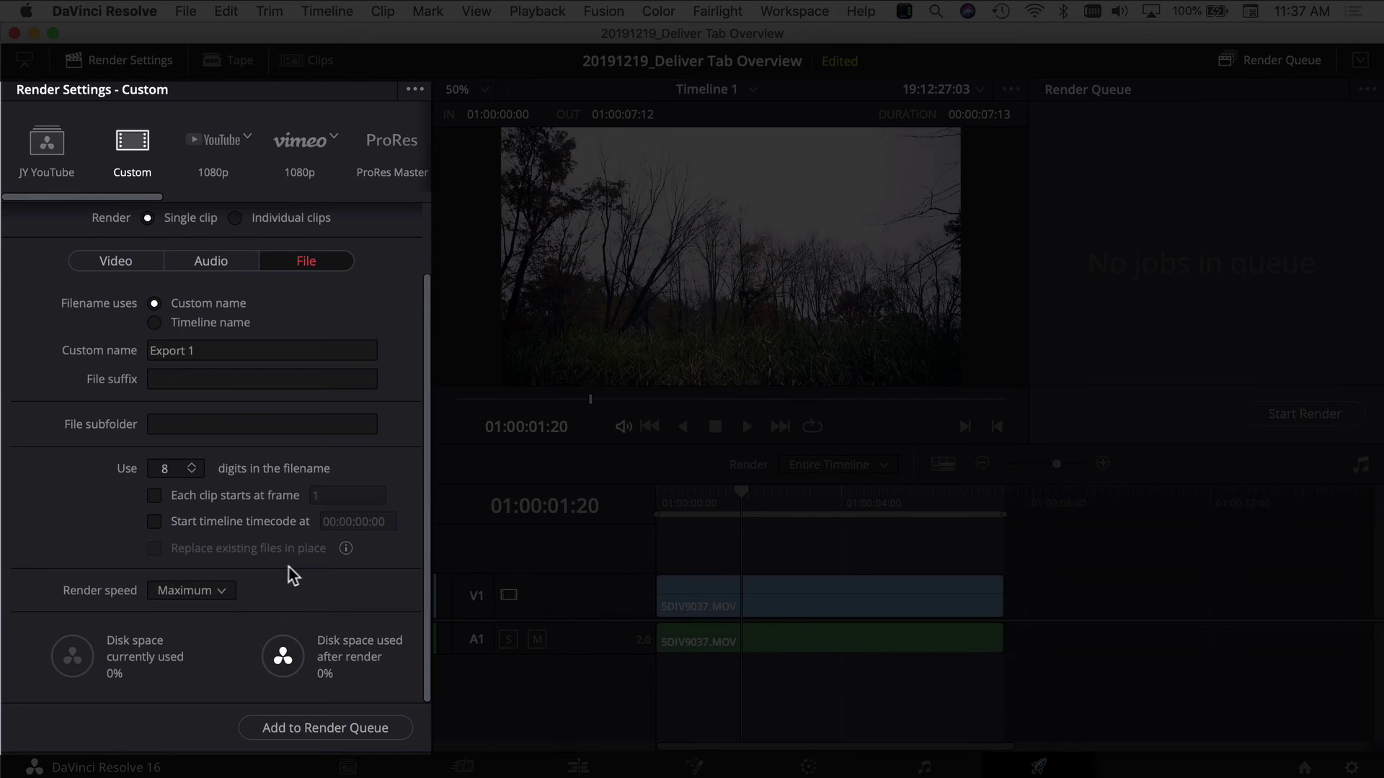
pyautogui.scroll(3, 256, 565)
pyautogui.click(123, 341)
pyautogui.scroll(-12, 53, 318)
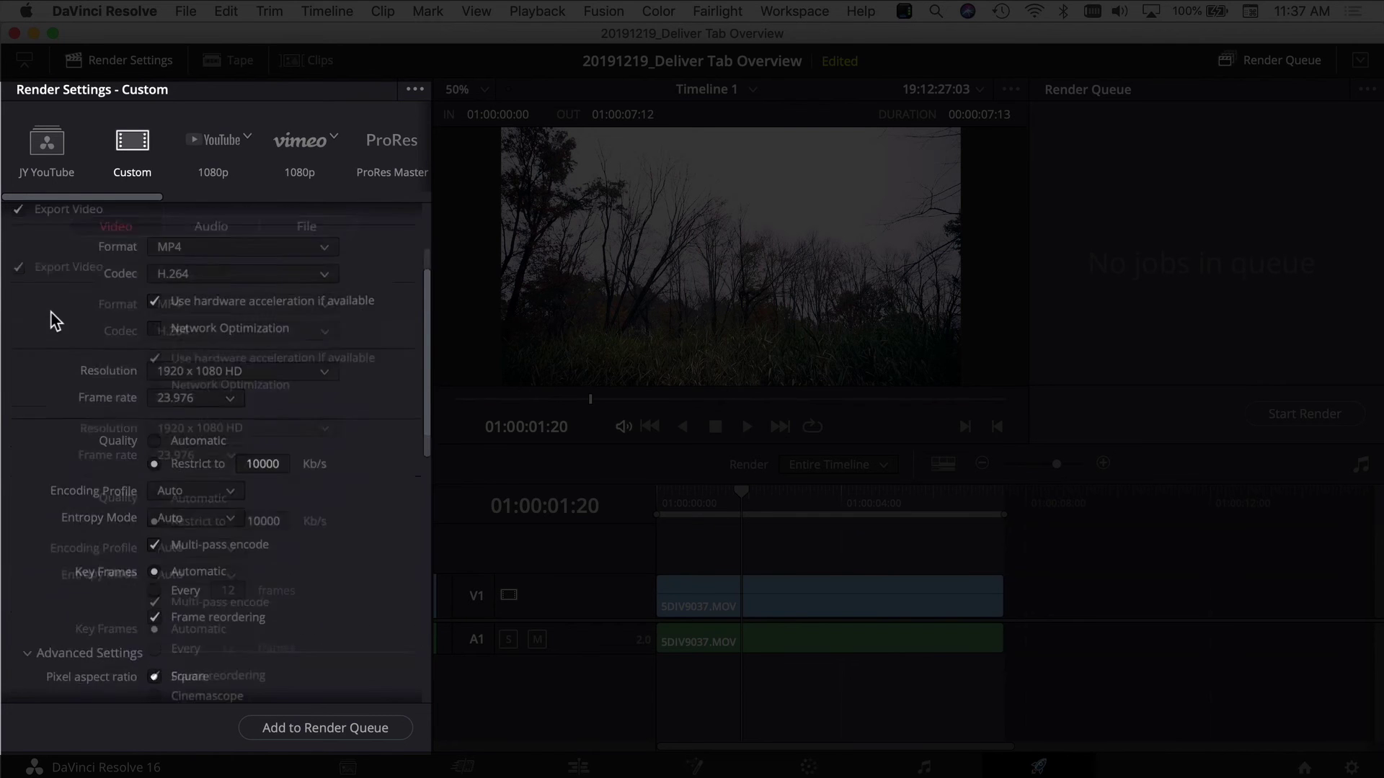
pyautogui.scroll(-3, 273, 620)
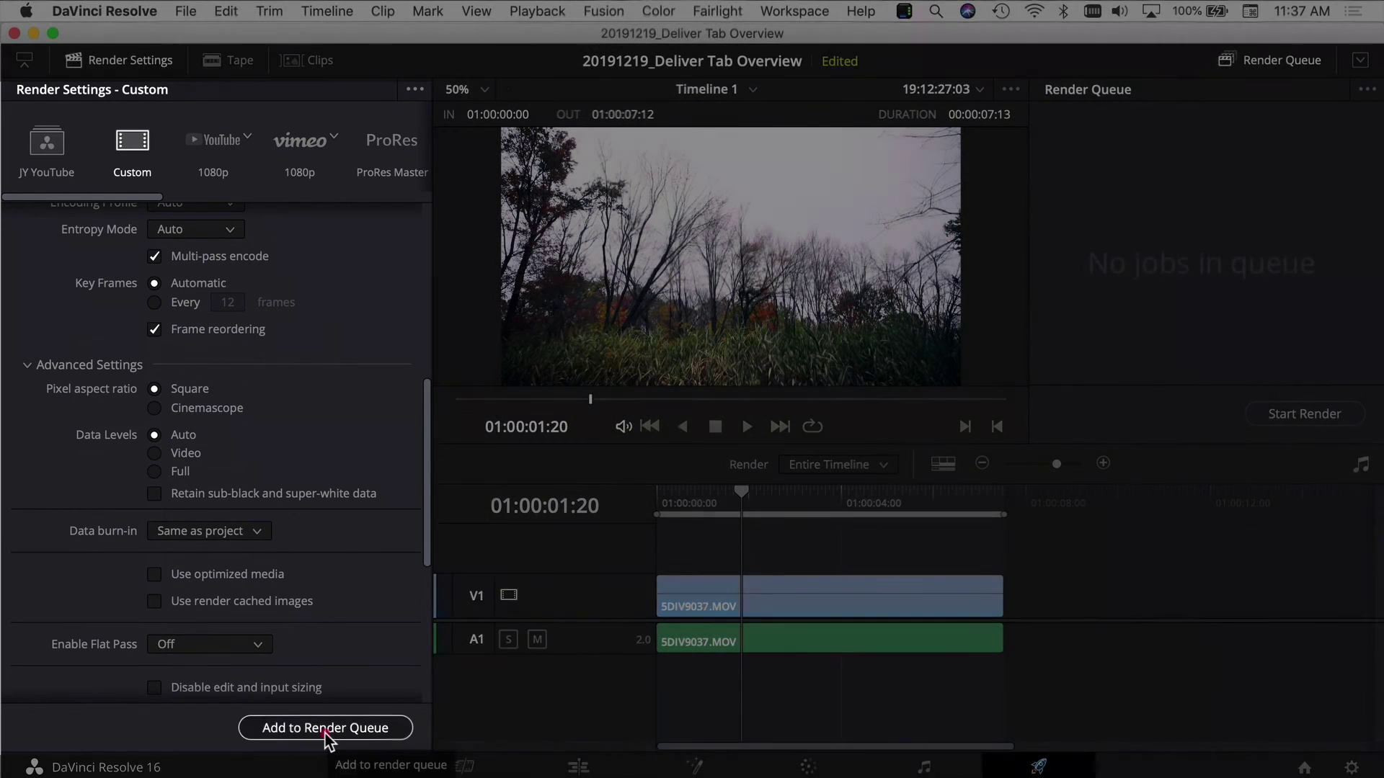
pyautogui.click(325, 728)
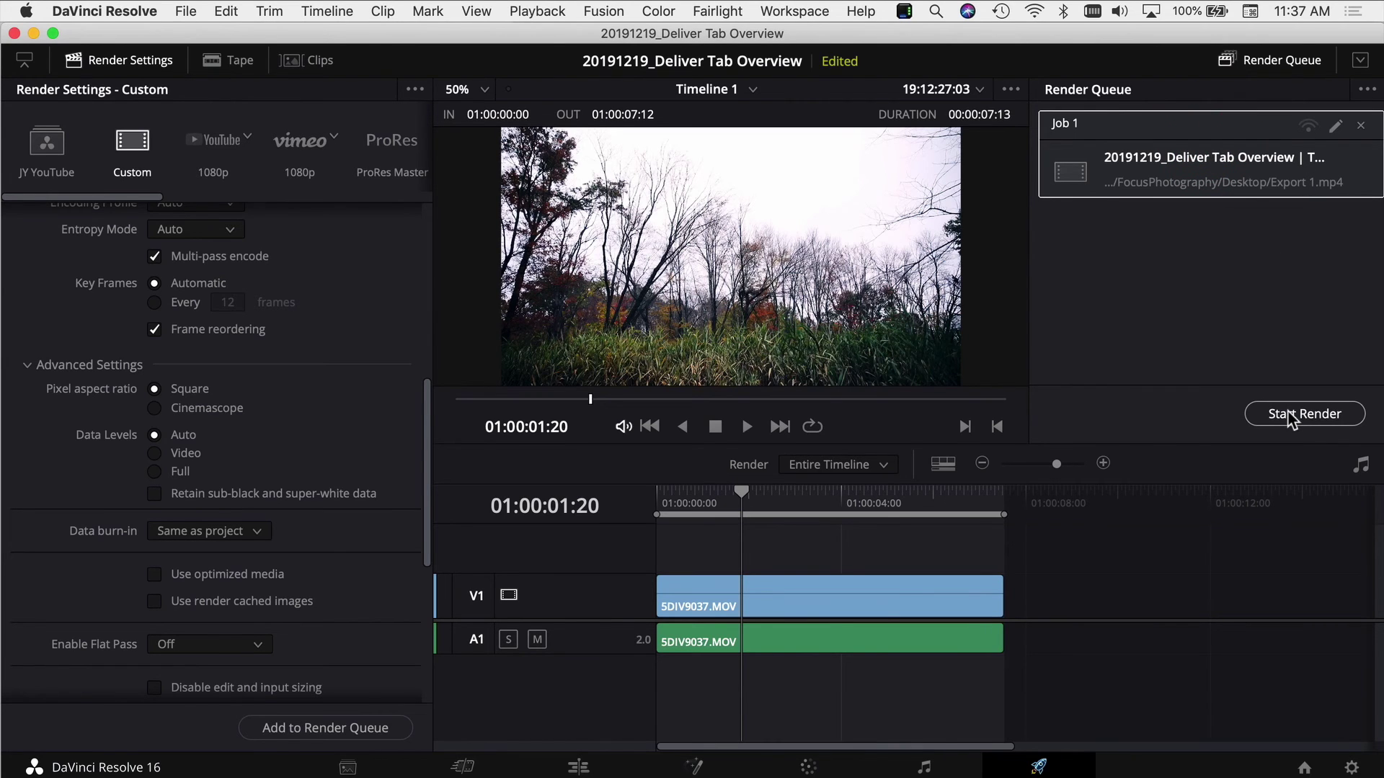
# Scroll the Render Settings back to the top and select the YouTube 1080p preset
pyautogui.scroll(10, 317, 292)
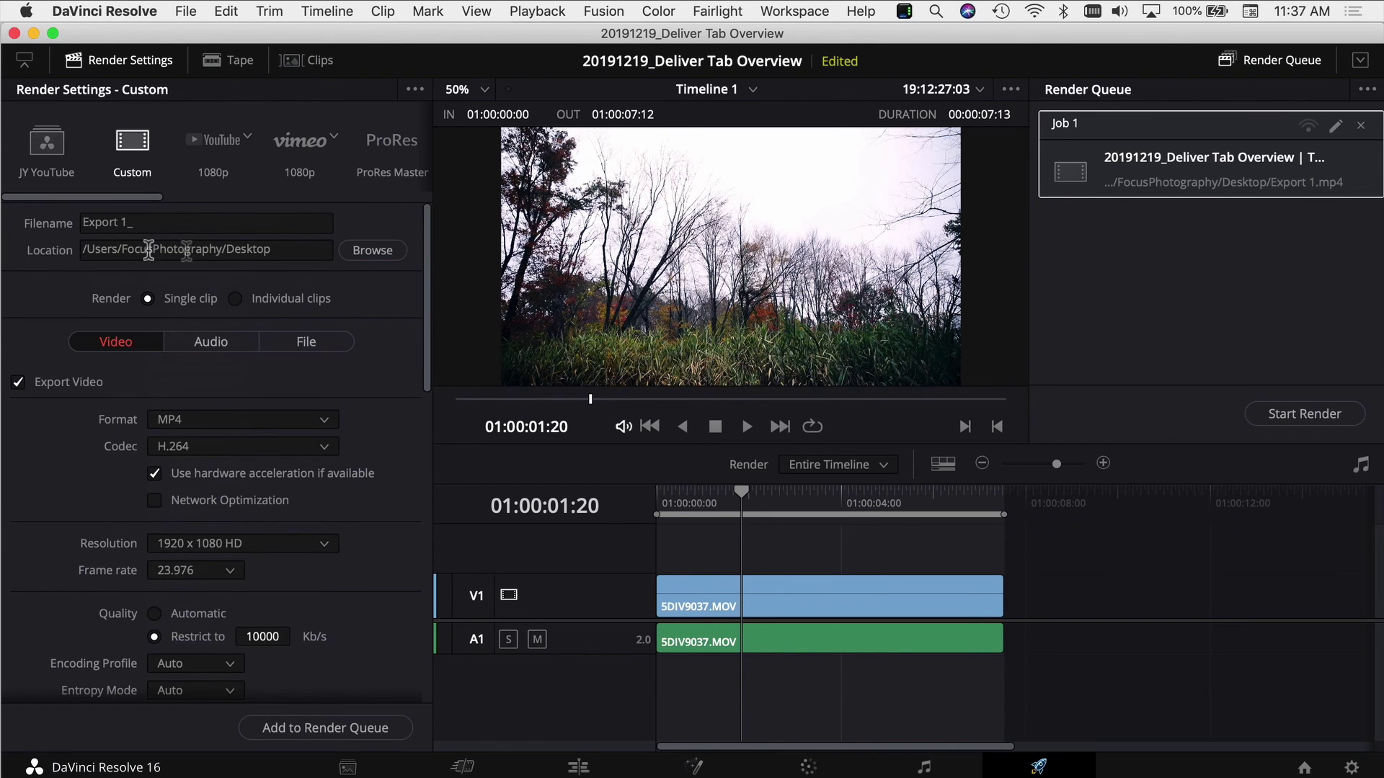
pyautogui.click(218, 144)
# Queue the YouTube 1080p and Vimeo 1080p exports as Jobs 2 and 3
pyautogui.click(330, 726)
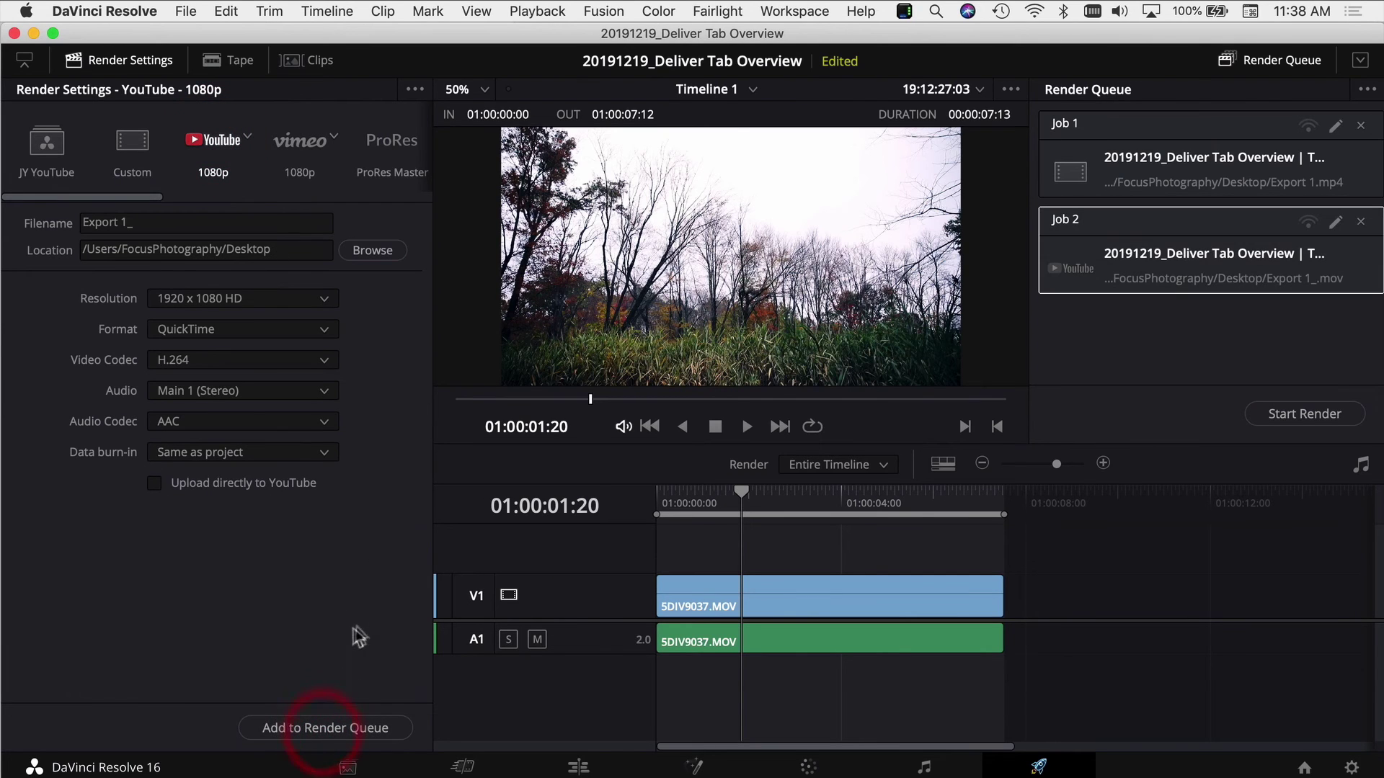
pyautogui.click(294, 173)
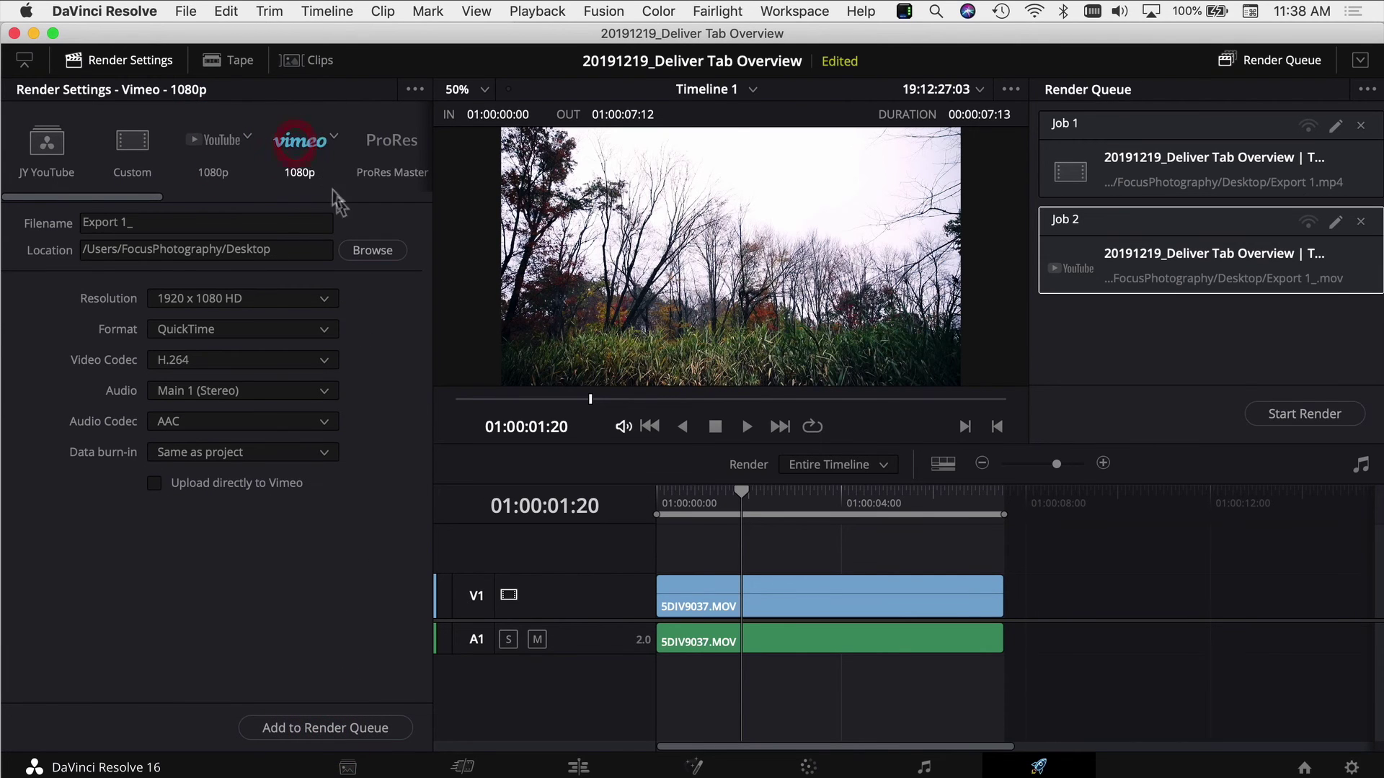
pyautogui.click(327, 727)
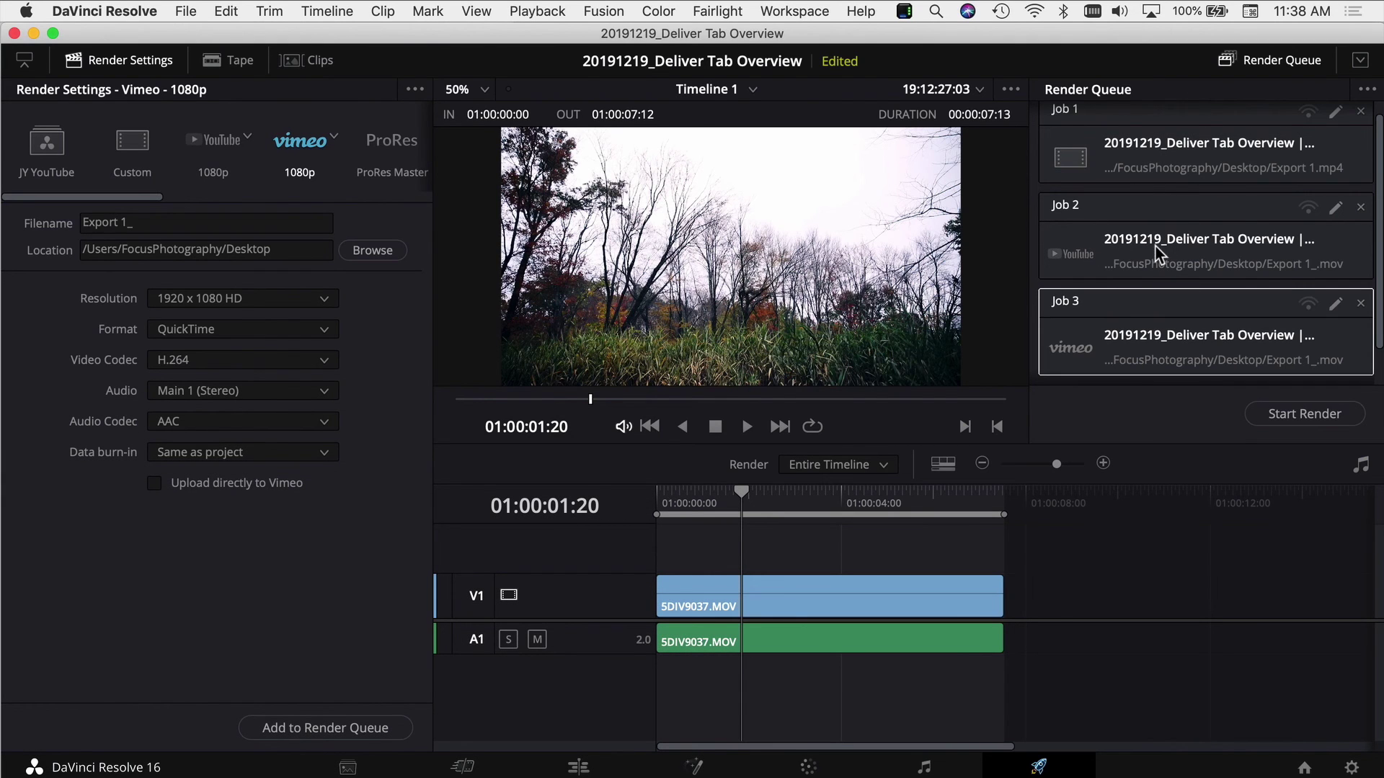
# Select Job 1 in the render queue and start rendering
pyautogui.doubleClick(1166, 211)
pyautogui.click(1245, 229)
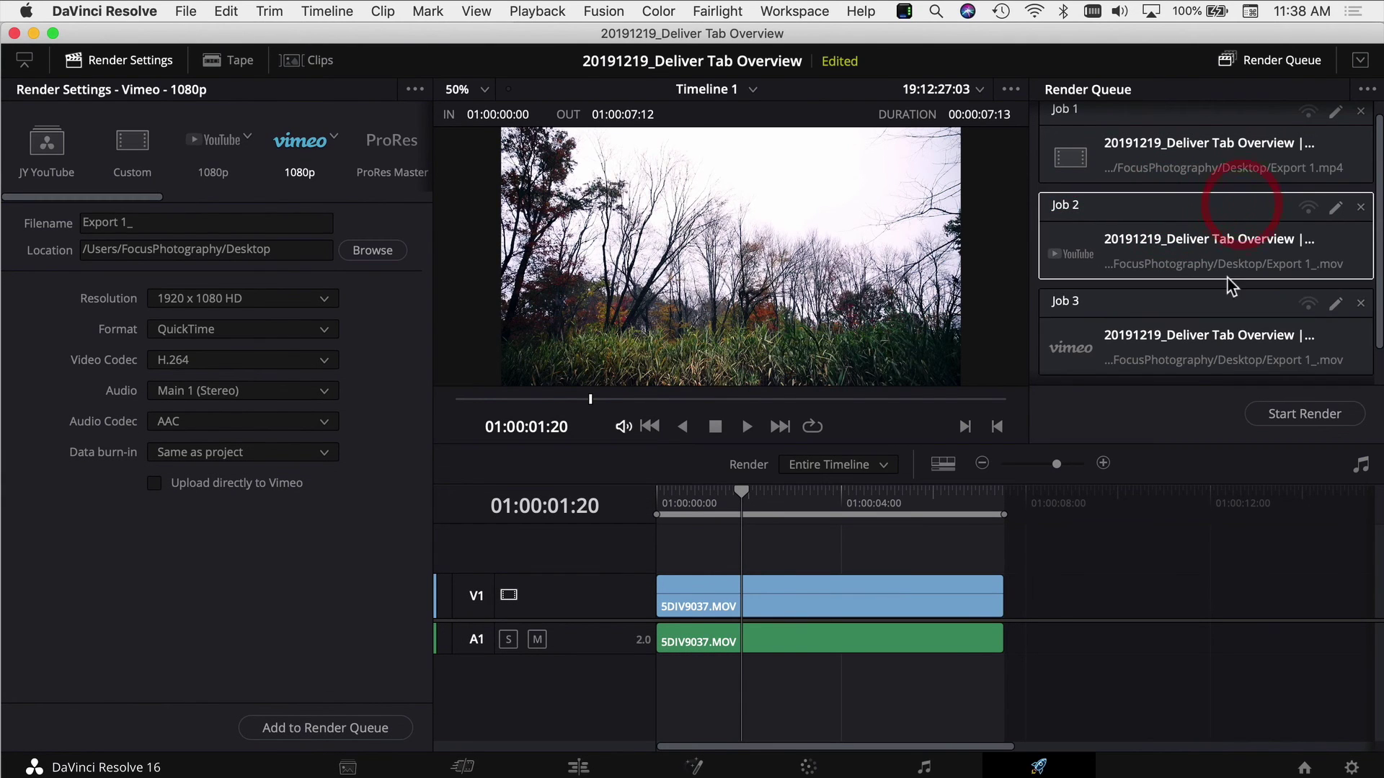
pyautogui.click(1234, 302)
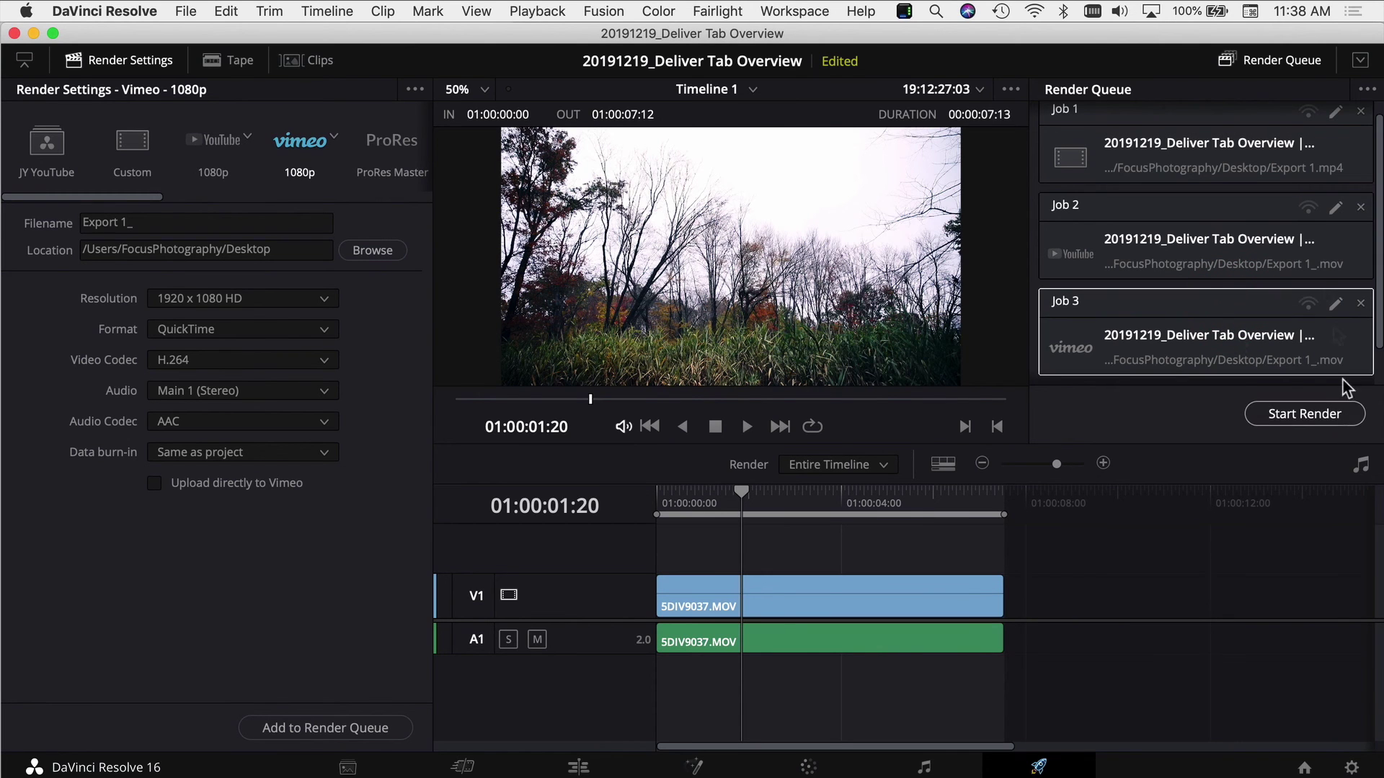
pyautogui.click(1266, 144)
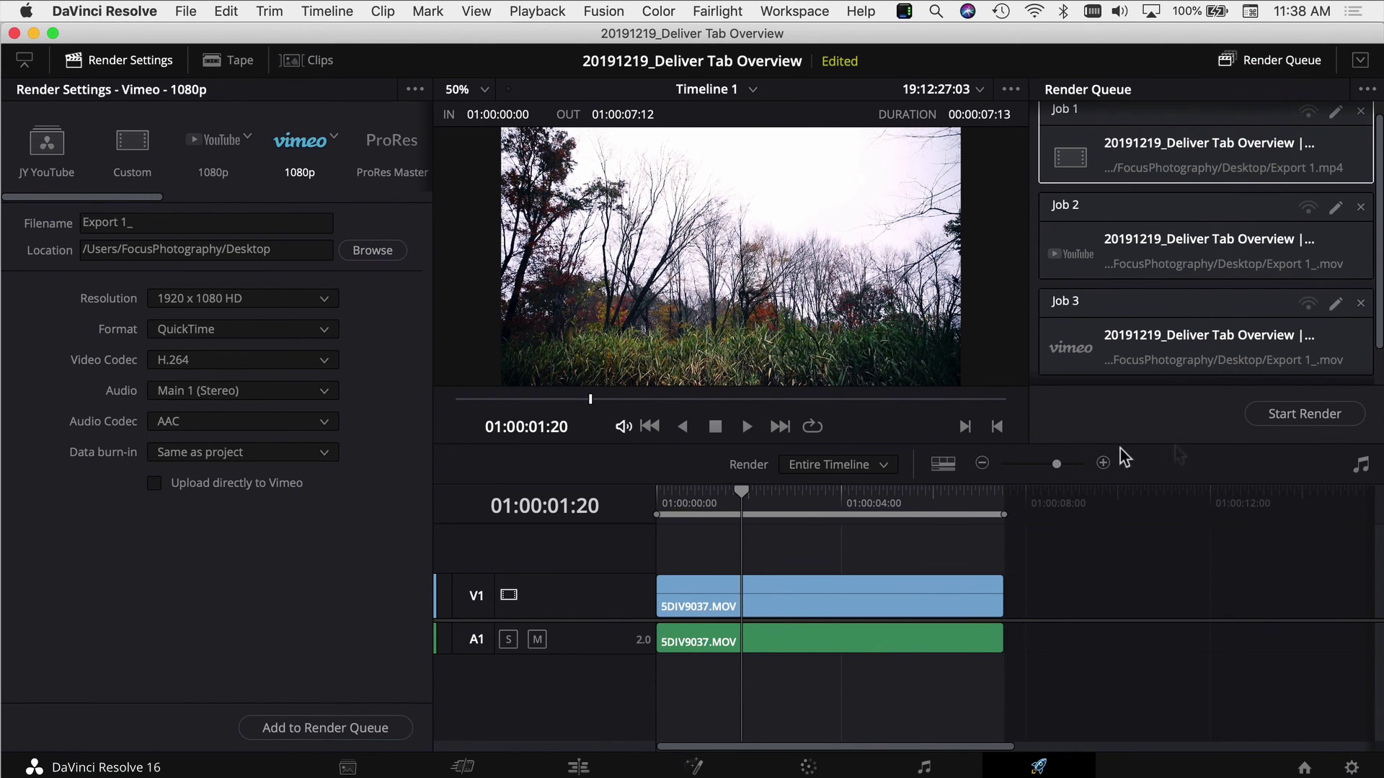
pyautogui.click(1319, 421)
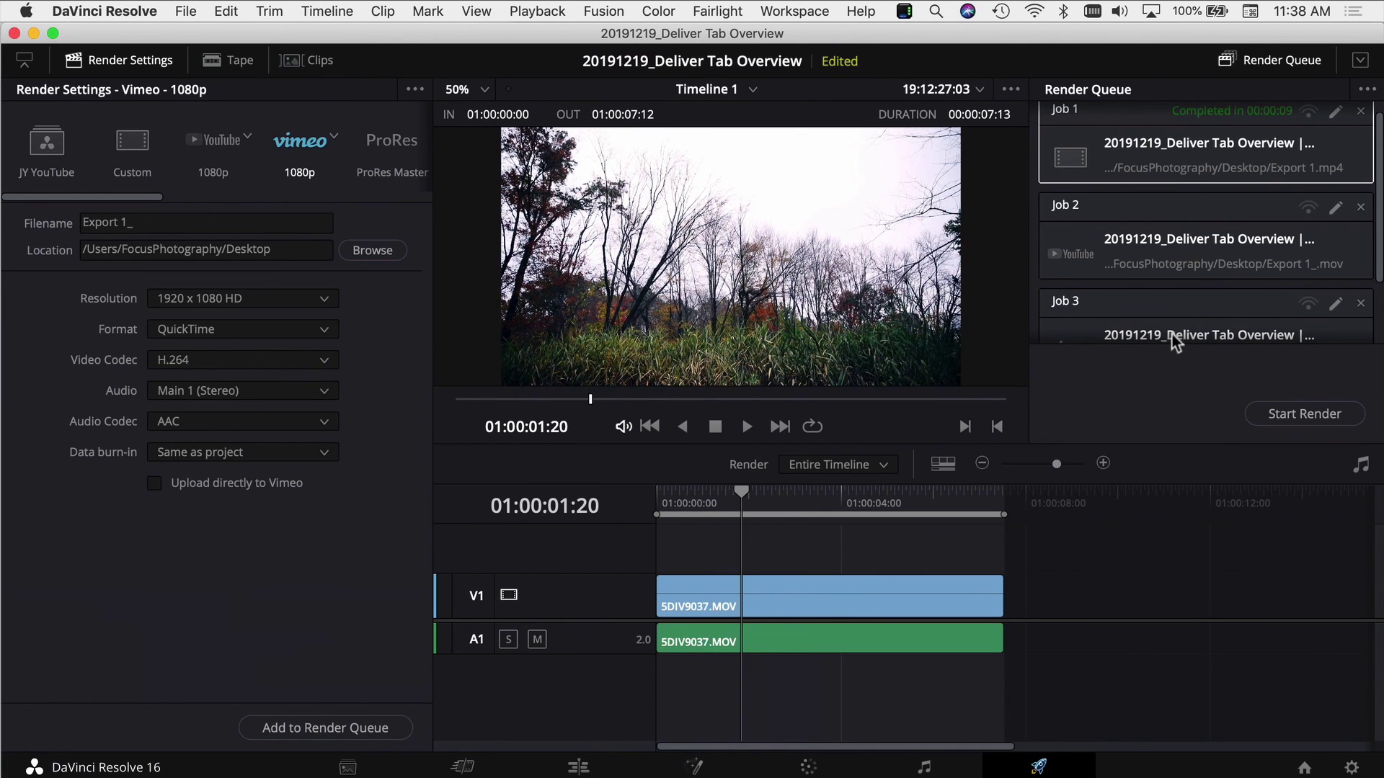
# Reload the Custom settings, begin Save As New Preset, then cancel the Render Preset dialog
pyautogui.click(132, 148)
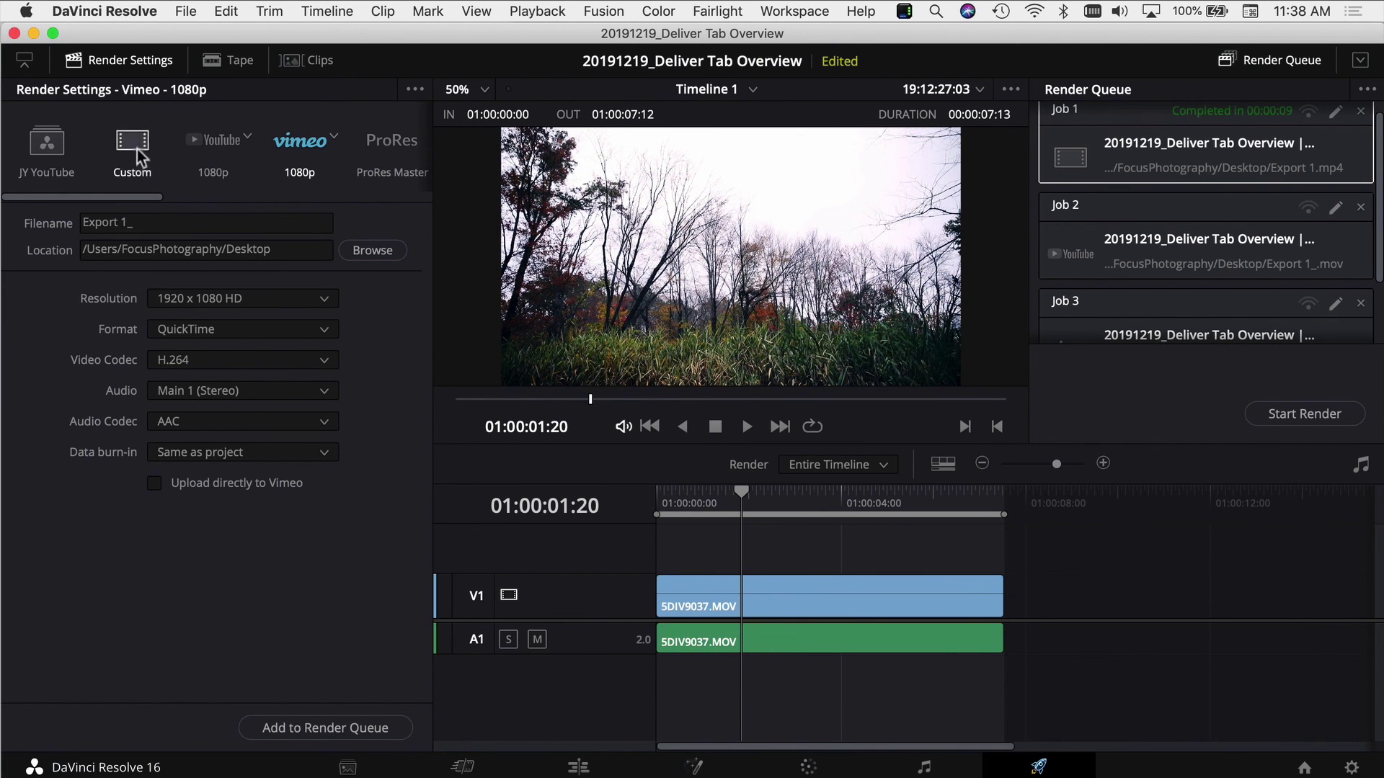
pyautogui.scroll(-10, 230, 390)
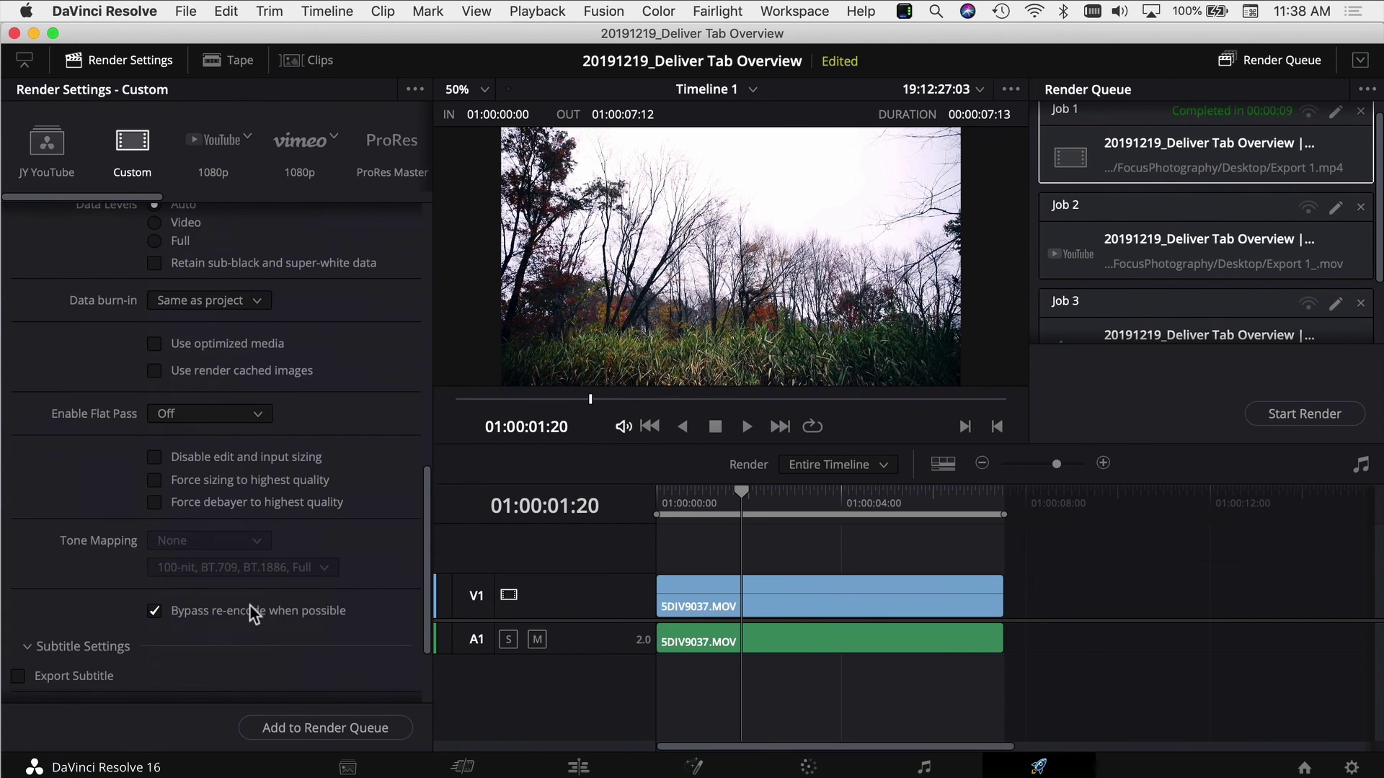
pyautogui.scroll(10, 286, 508)
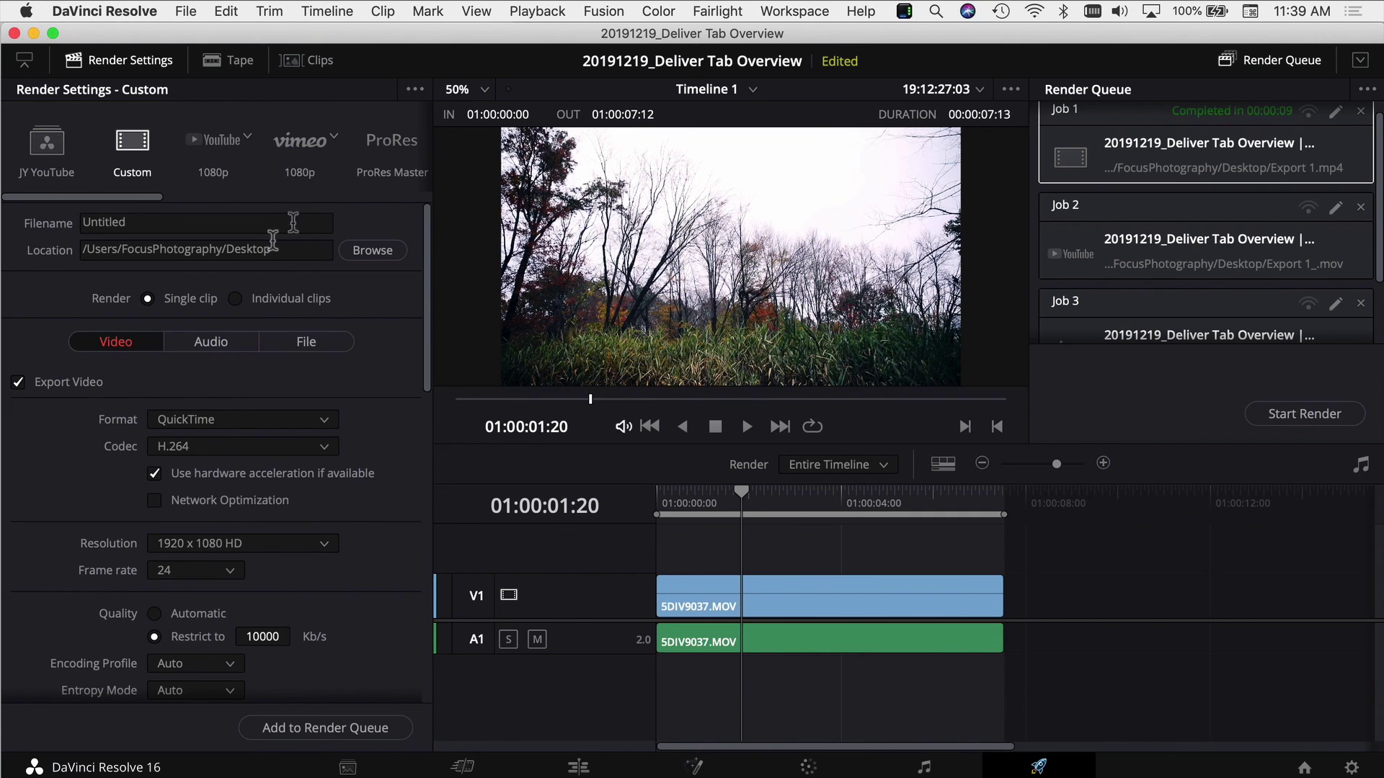
pyautogui.click(415, 90)
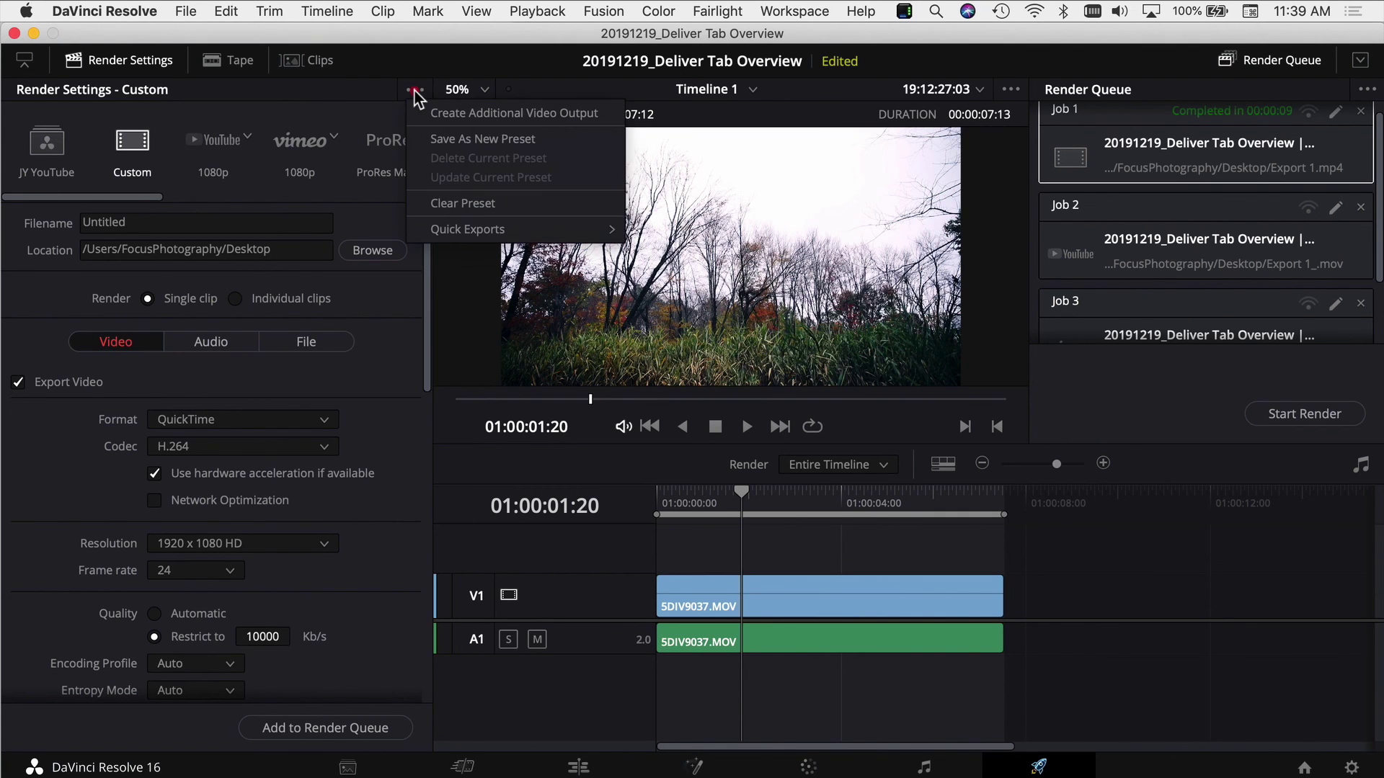
pyautogui.click(516, 140)
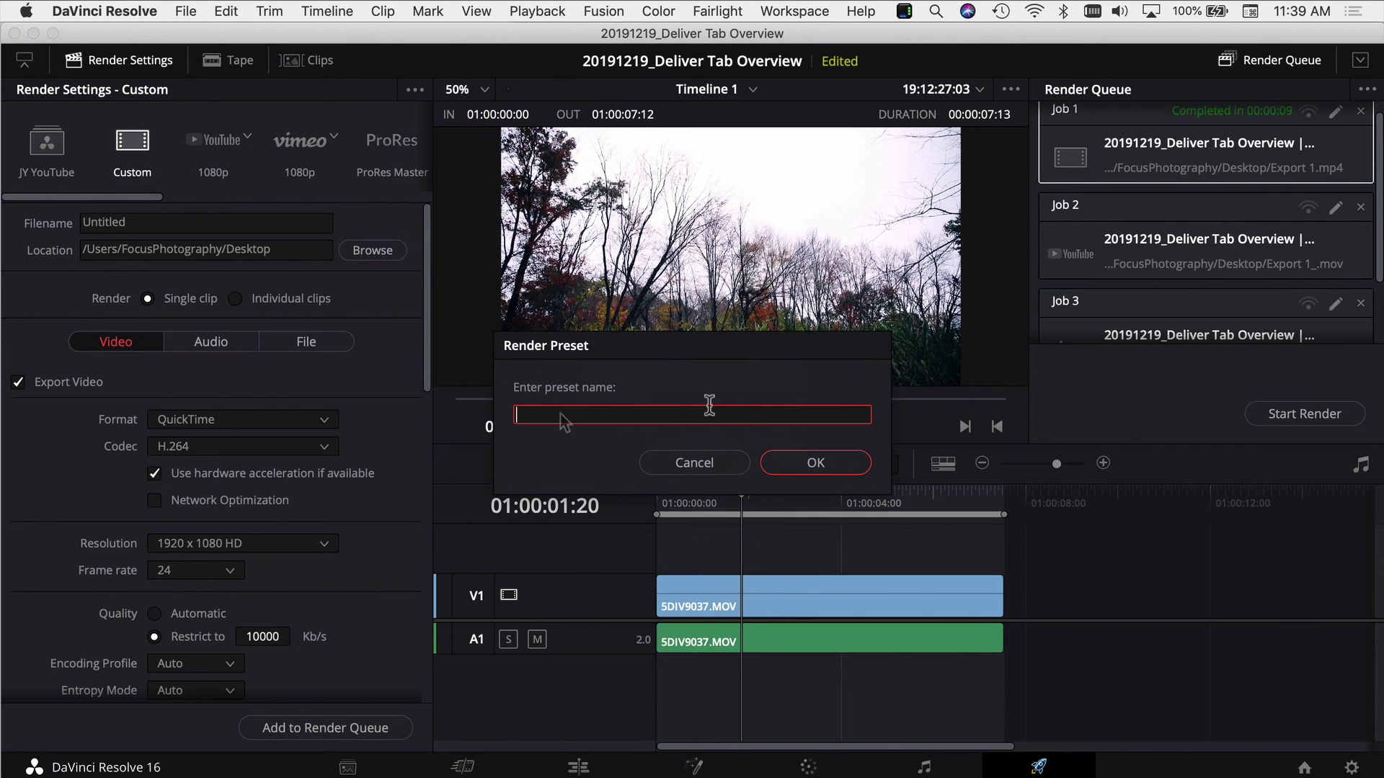
pyautogui.click(695, 463)
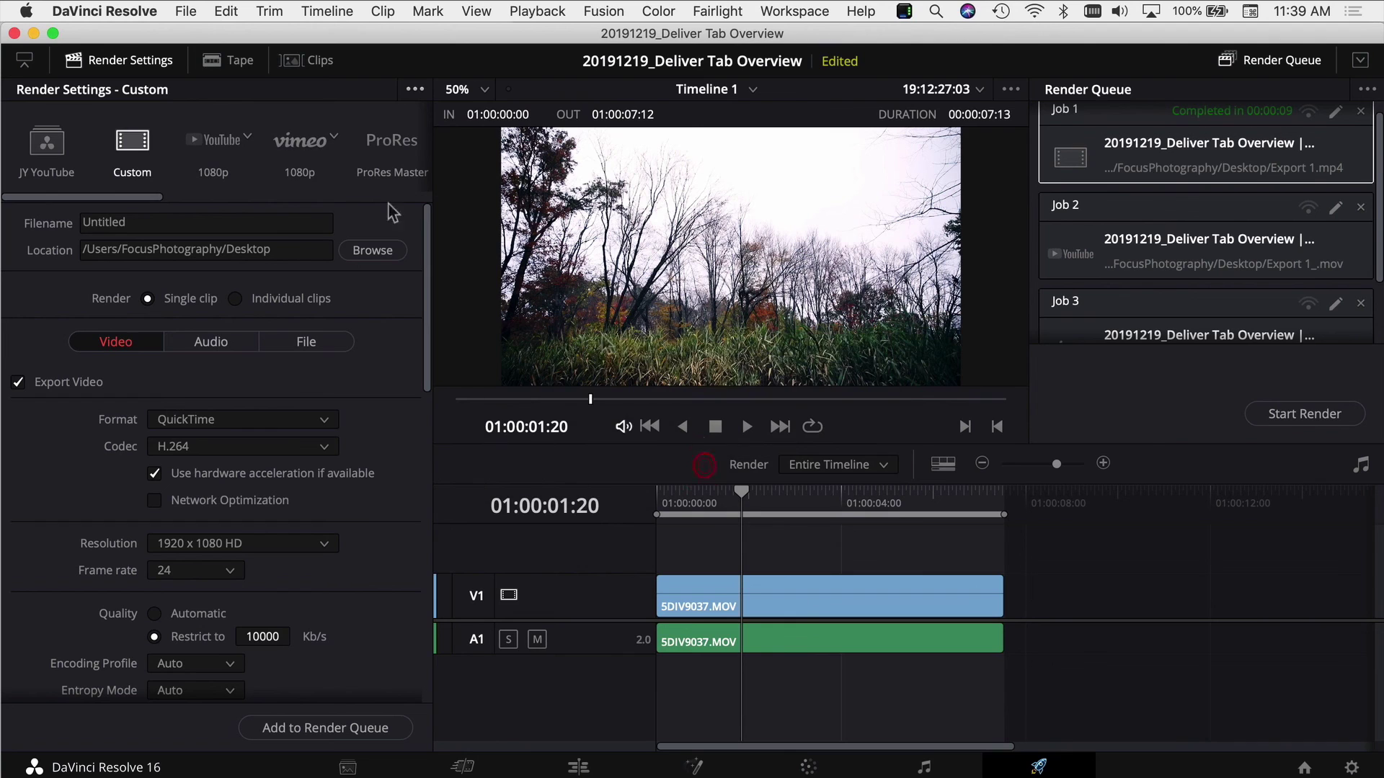
# Load the JY YouTube preset: MP4, H.264, 1920 x 1080 HD, 23.976 fps, 10000 Kb/s
pyautogui.click(54, 158)
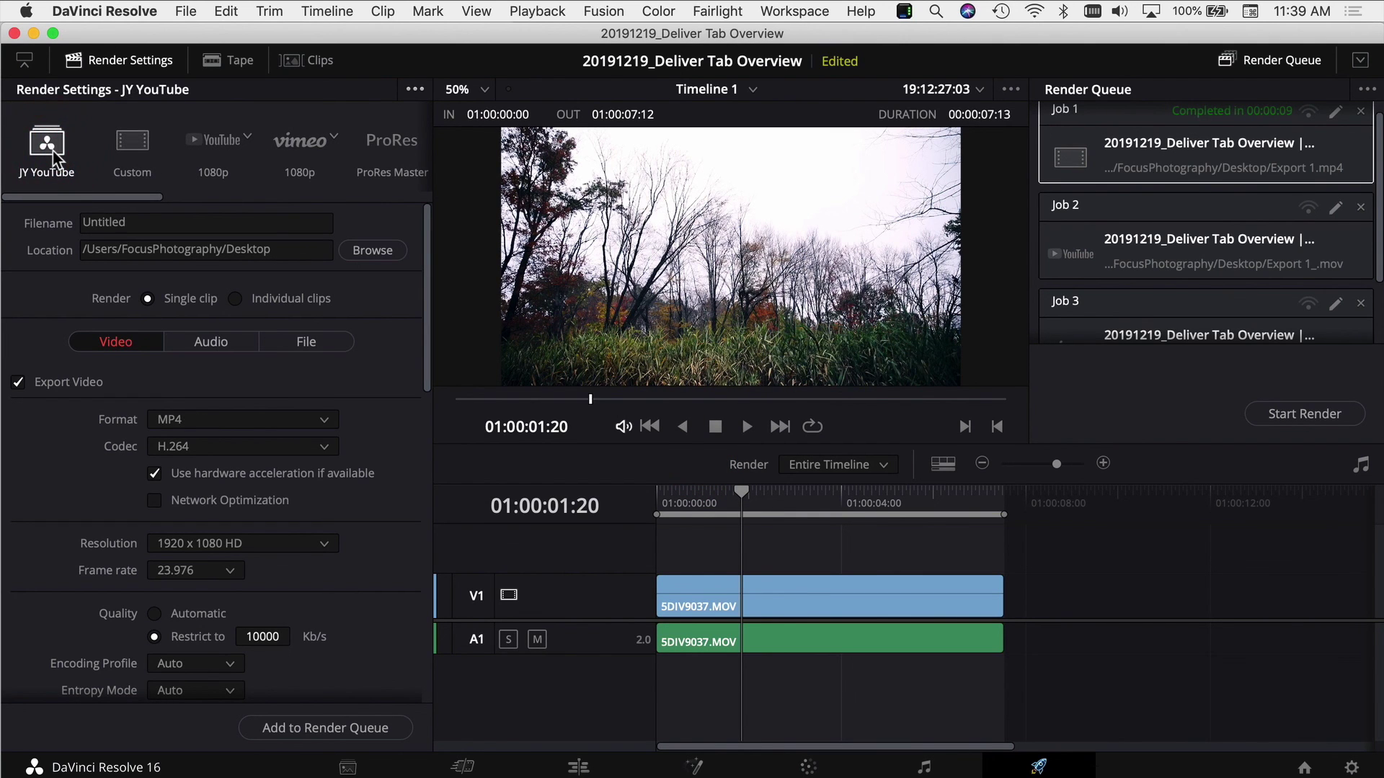